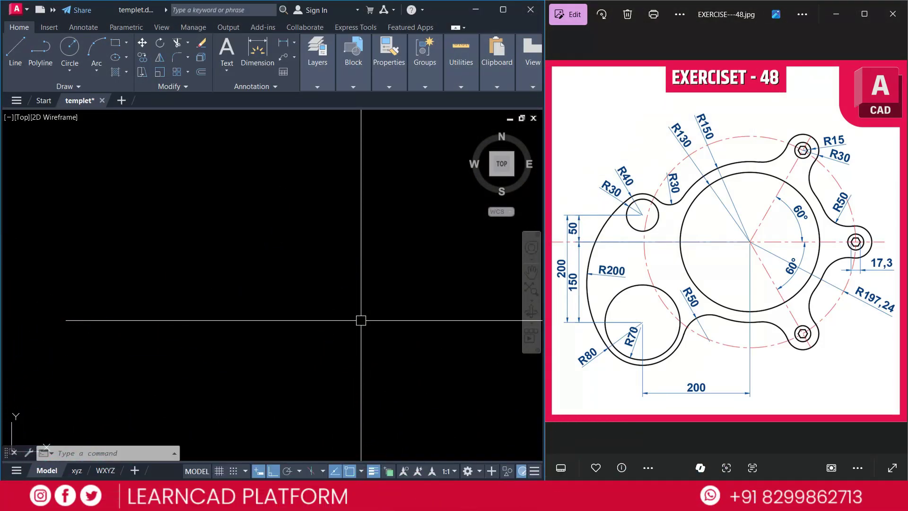
# Step: Set the insertion scale to Millimeters in the Drawing Units dialog (UN)
pyautogui.click(47, 448)
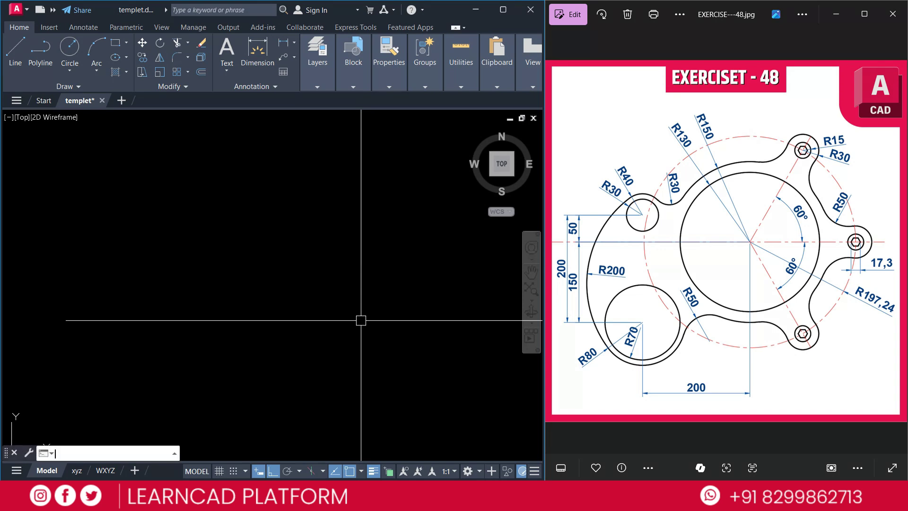
pyautogui.write('UN')
pyautogui.press('Return')
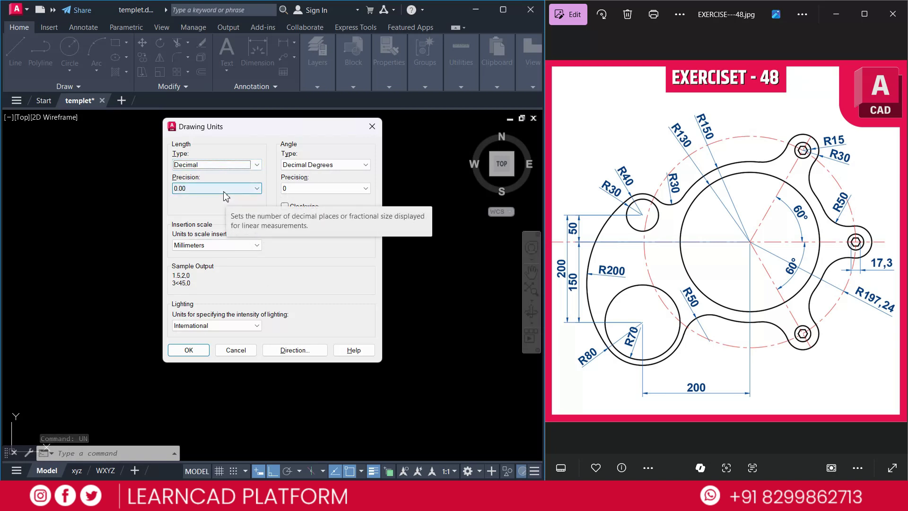
pyautogui.click(226, 246)
pyautogui.click(219, 293)
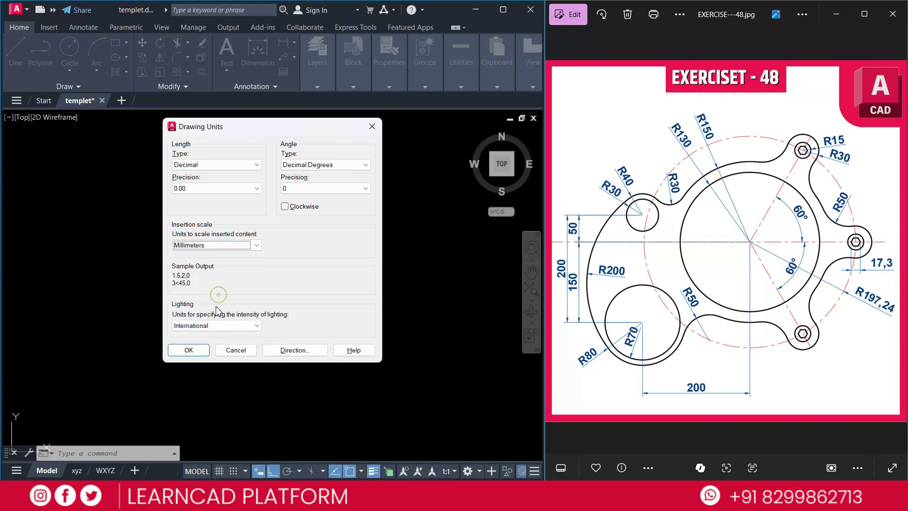
pyautogui.click(196, 350)
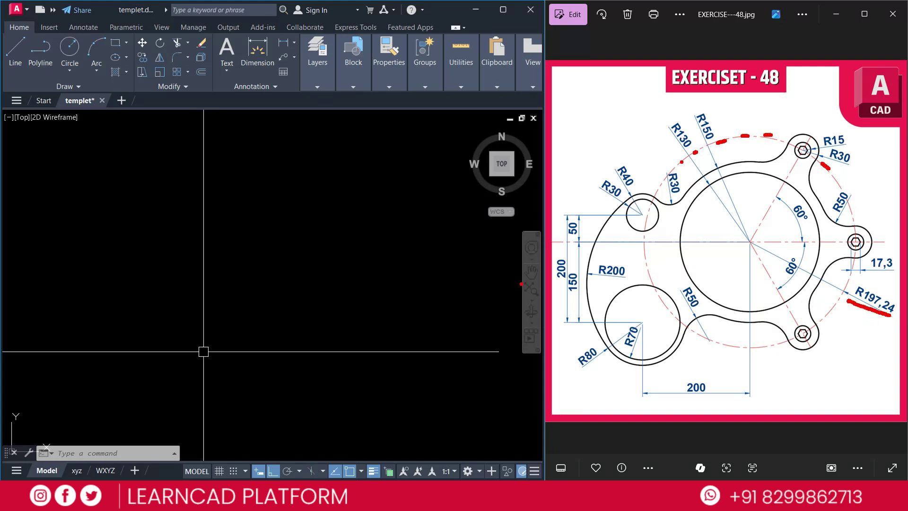
# Step: Draw a circle of radius 197.24 at a picked centre point
pyautogui.press('Escape')
pyautogui.write('C')
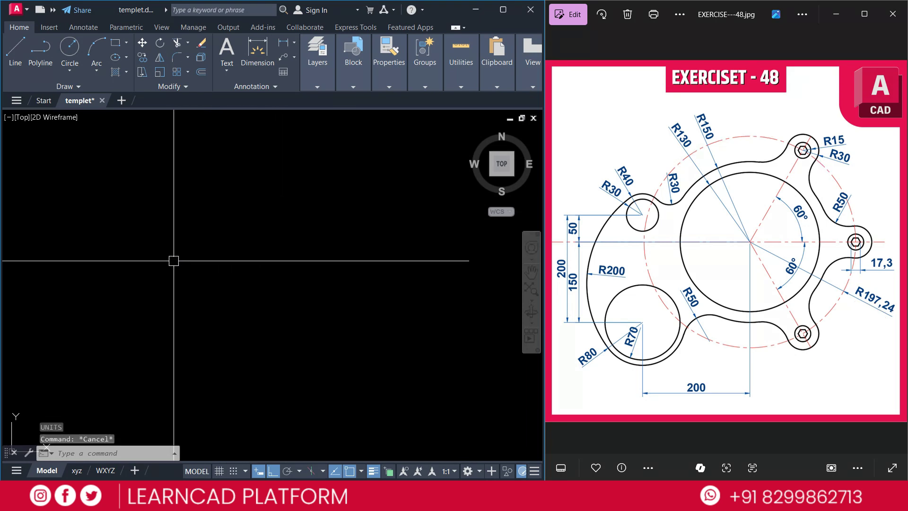
pyautogui.press('Return')
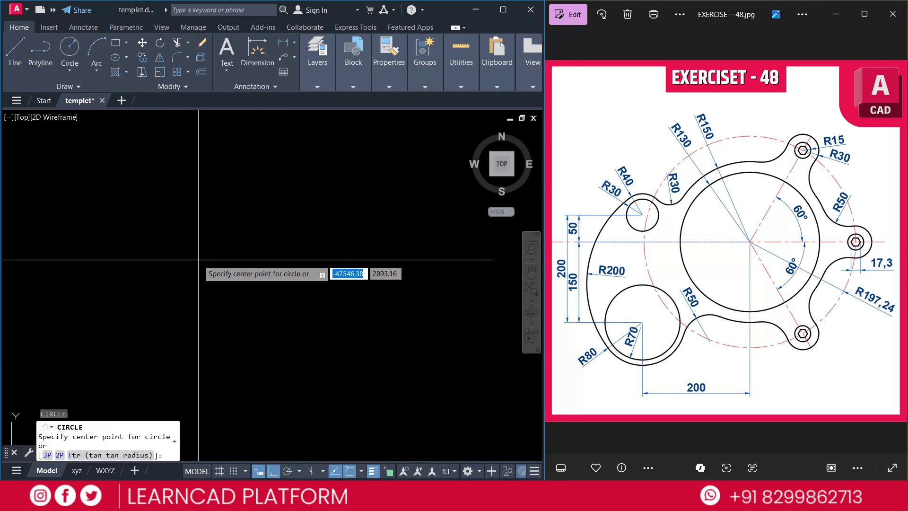
pyautogui.click(199, 260)
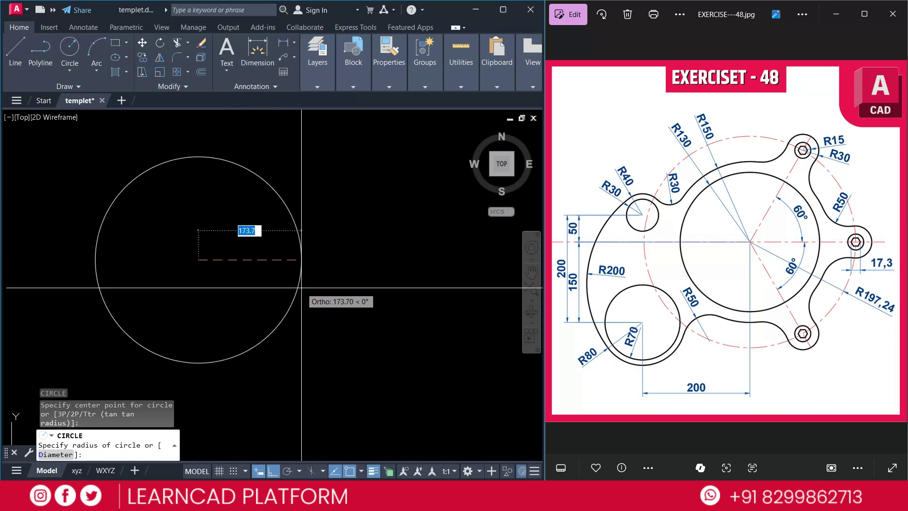
pyautogui.write('197')
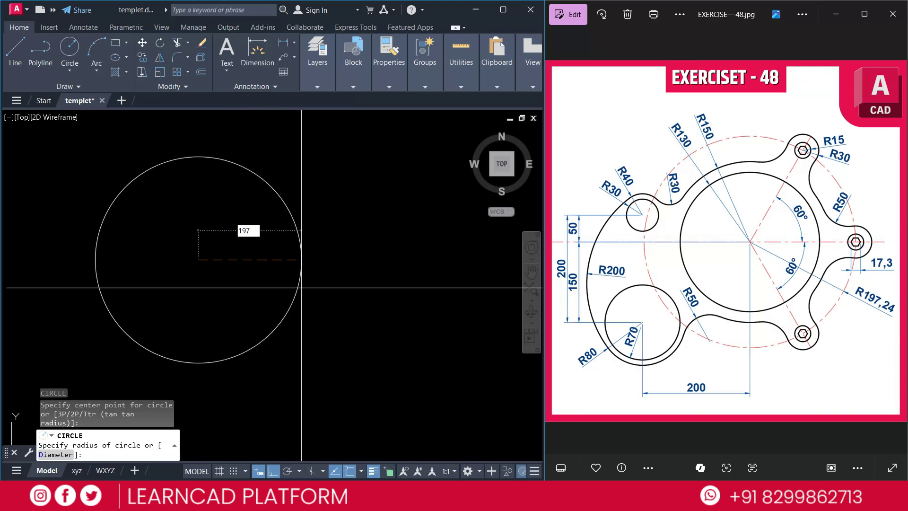
pyautogui.write('.24')
pyautogui.press('Return')
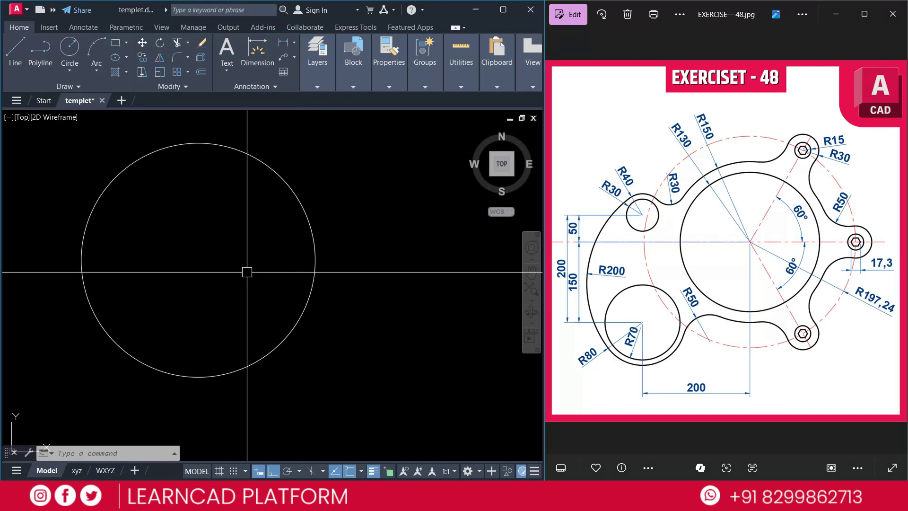
# Step: Set the circle's colour to Red and its linetype to the dashed CENTER type
pyautogui.click(334, 203)
pyautogui.click(287, 260)
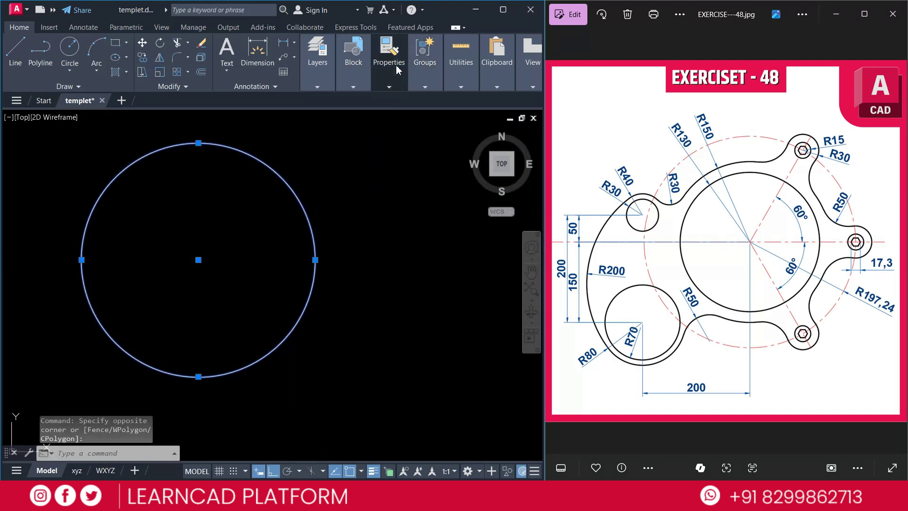
pyautogui.moveTo(397, 68)
pyautogui.click(450, 100)
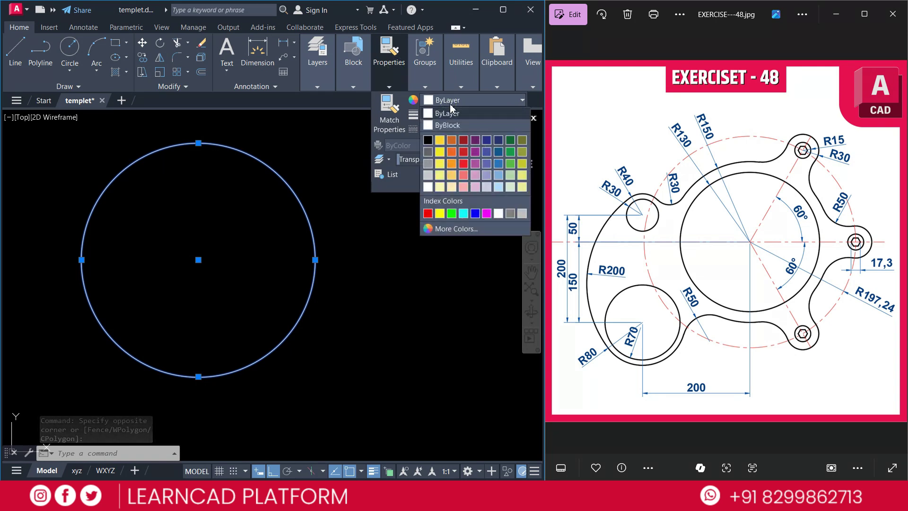
pyautogui.click(428, 213)
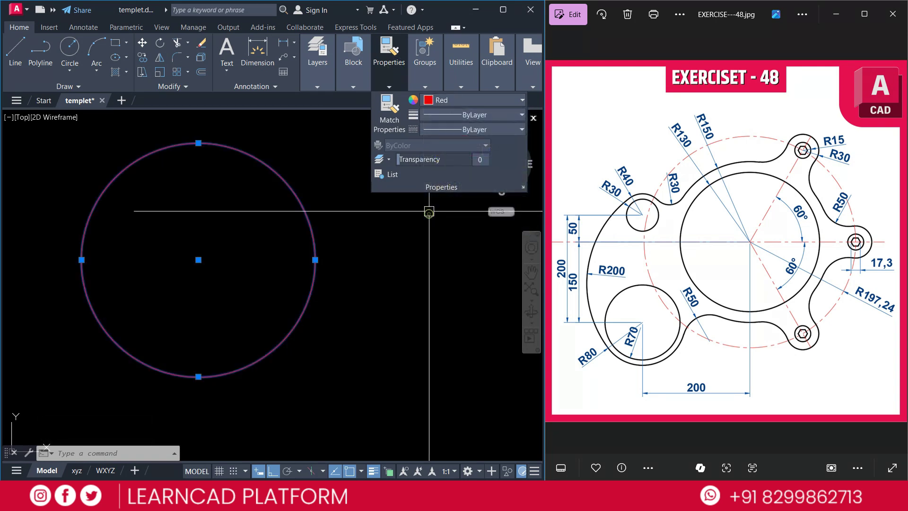
pyautogui.click(452, 129)
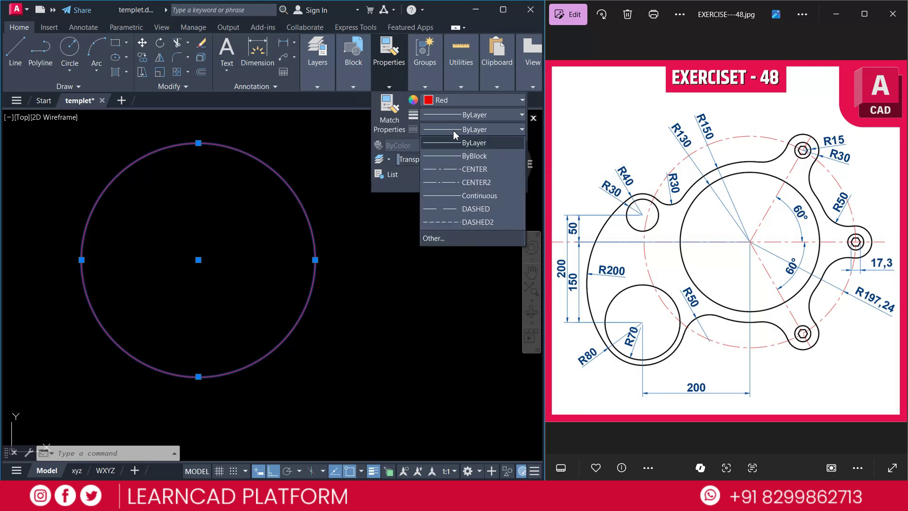
pyautogui.click(462, 209)
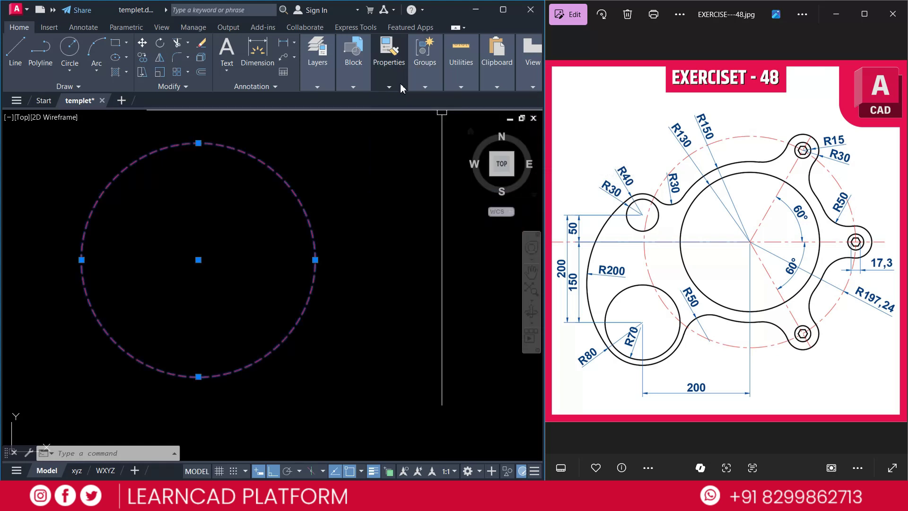
pyautogui.click(392, 84)
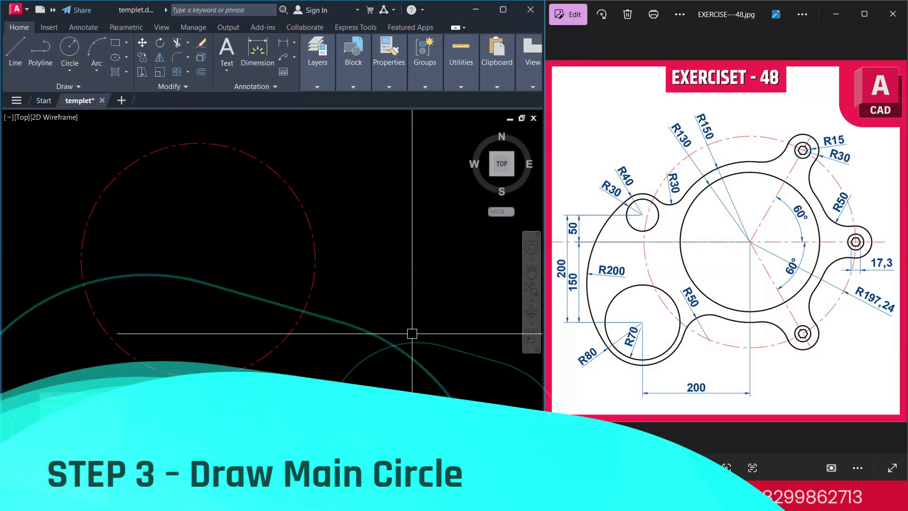
# Step: Recentre the view and mark the R130 and R150 arcs and labels on the reference image
pyautogui.moveTo(290, 254); pyautogui.dragTo(407, 271, button='middle')
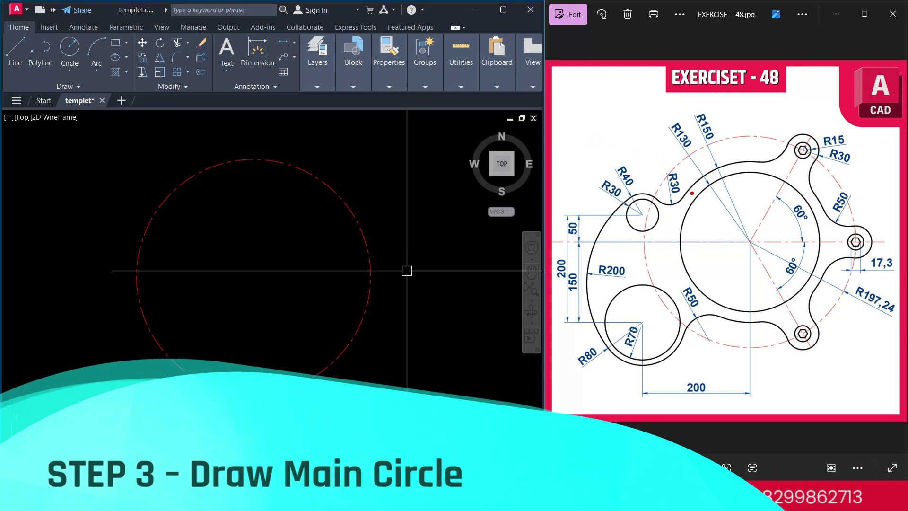
pyautogui.moveTo(698, 199)
pyautogui.mouseDown()
pyautogui.moveTo(729, 181)
pyautogui.moveTo(778, 181)
pyautogui.mouseUp()
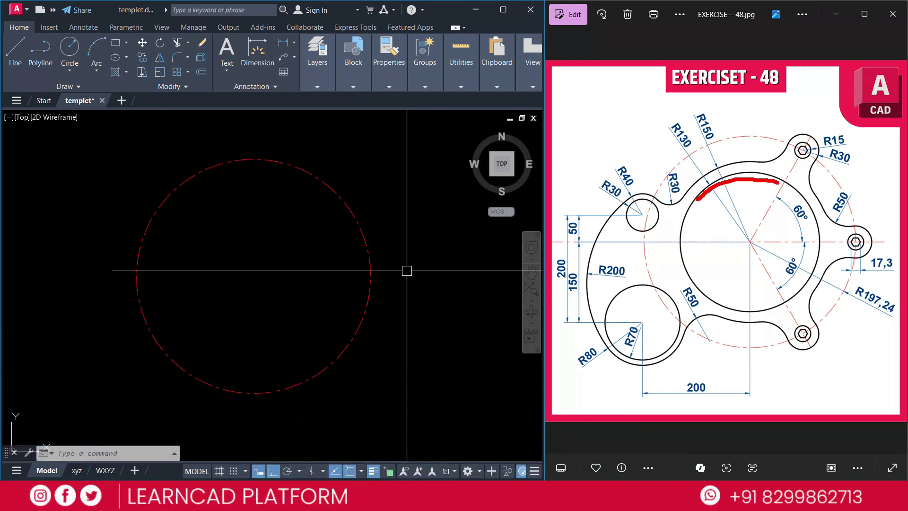
pyautogui.moveTo(662, 132); pyautogui.dragTo(678, 154)
pyautogui.moveTo(723, 165); pyautogui.dragTo(745, 165)
pyautogui.moveTo(695, 183); pyautogui.dragTo(691, 191)
pyautogui.moveTo(689, 120); pyautogui.dragTo(704, 150)
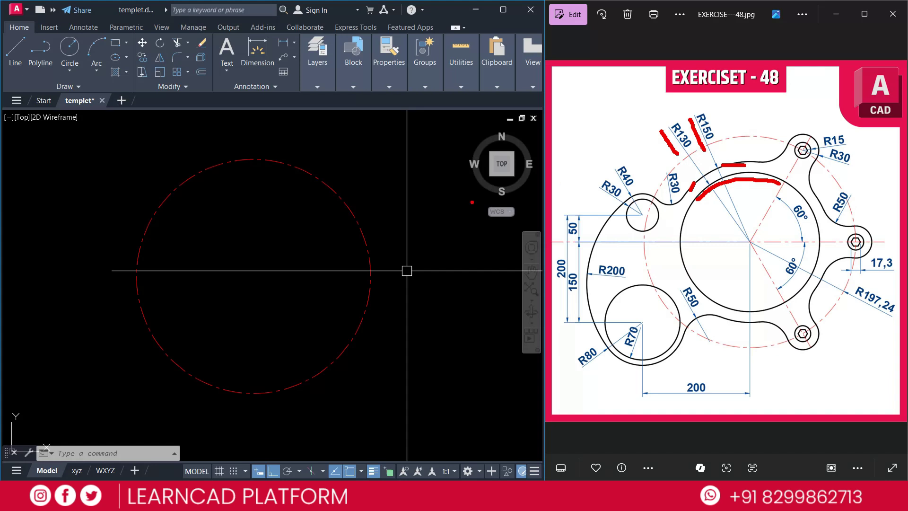
pyautogui.press('Escape')
pyautogui.press('Escape')
pyautogui.press('Escape')
# Step: Draw circles of radius 130 and 150 centred on the red circle's centre
pyautogui.write('c')
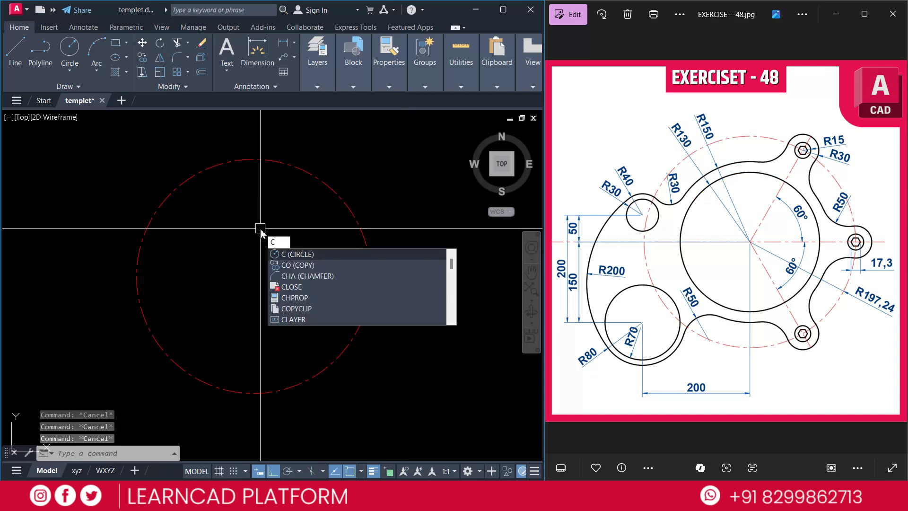
pyautogui.press('Return')
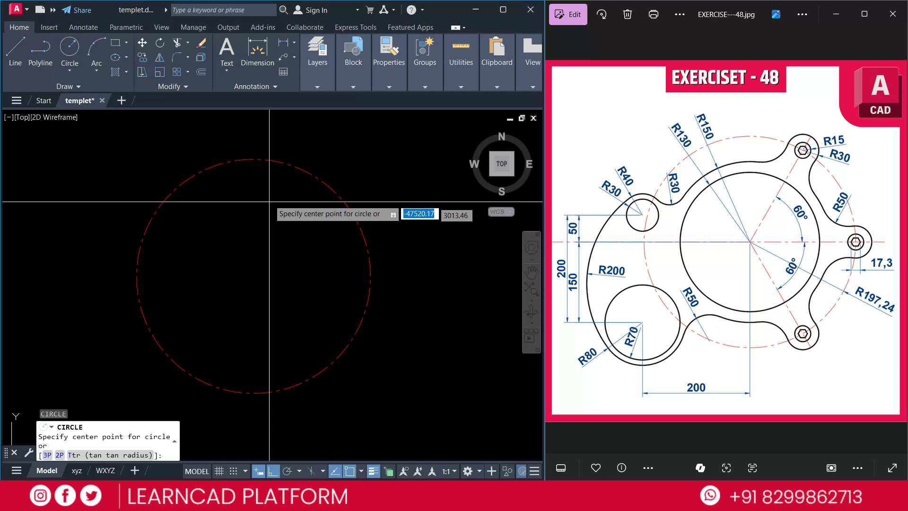
pyautogui.click(254, 276)
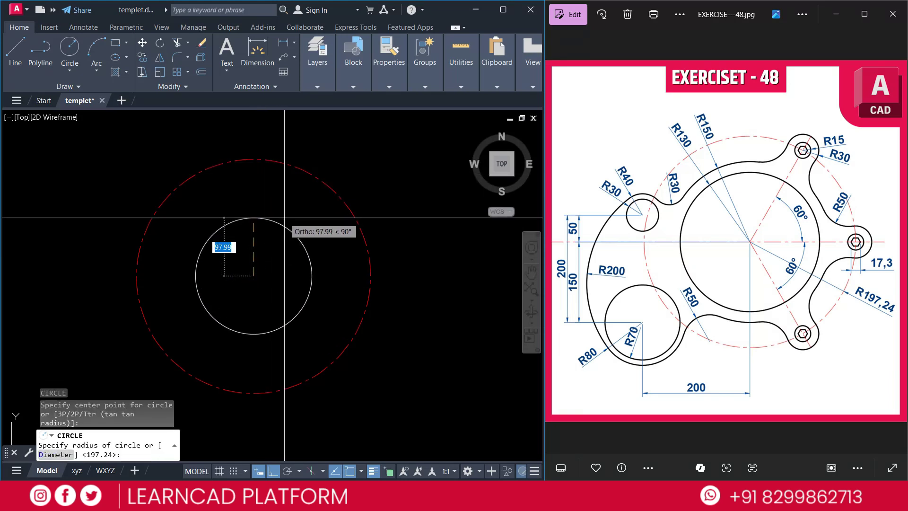
pyautogui.write('130')
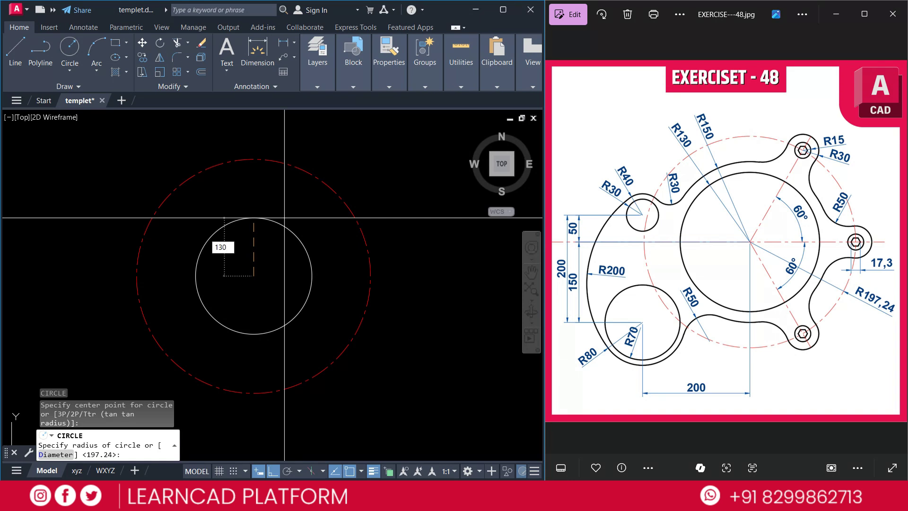
pyautogui.press('Return')
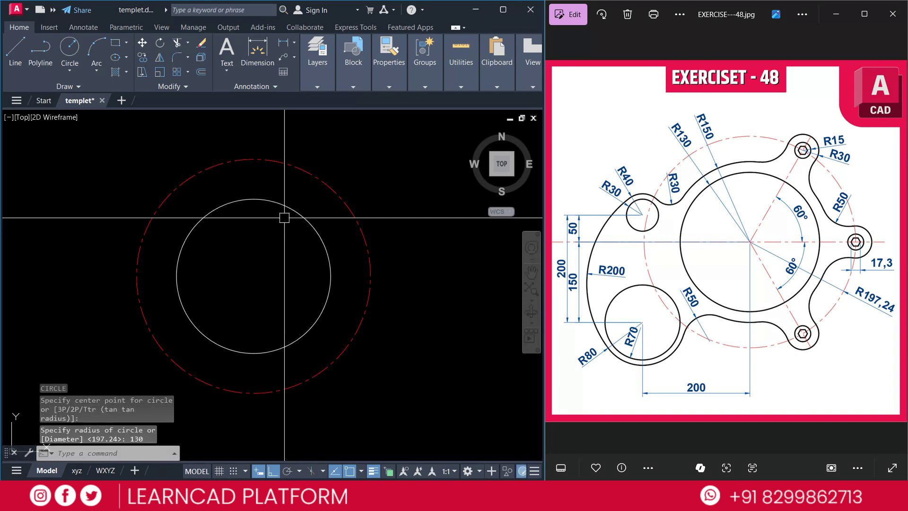
pyautogui.write('c')
pyautogui.press('Return')
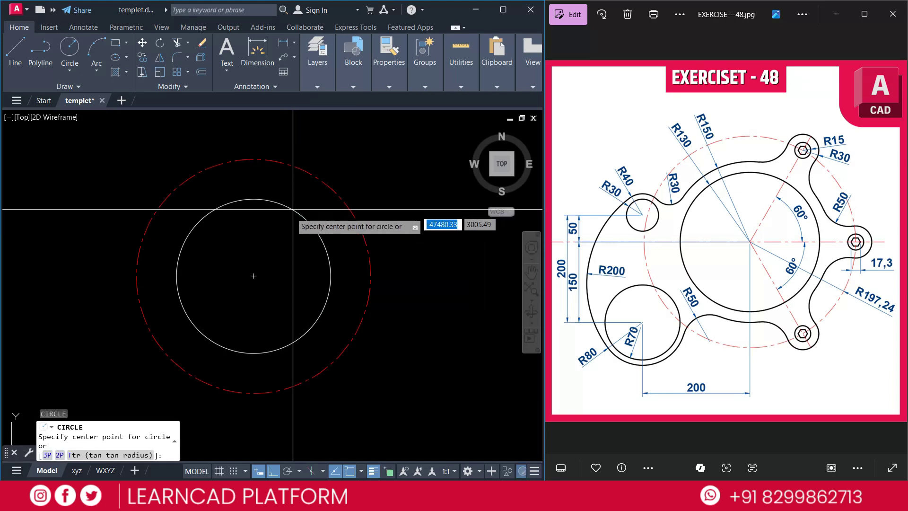
pyautogui.click(254, 276)
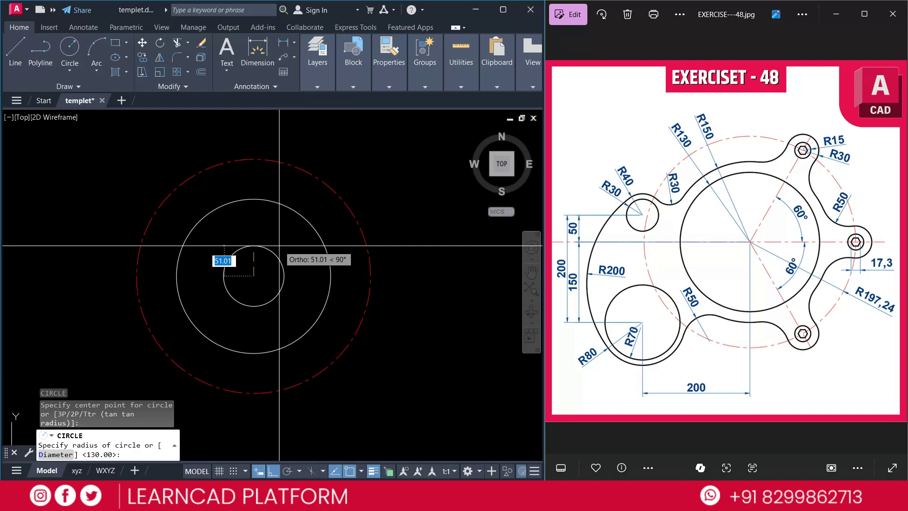
pyautogui.write('150')
pyautogui.press('Return')
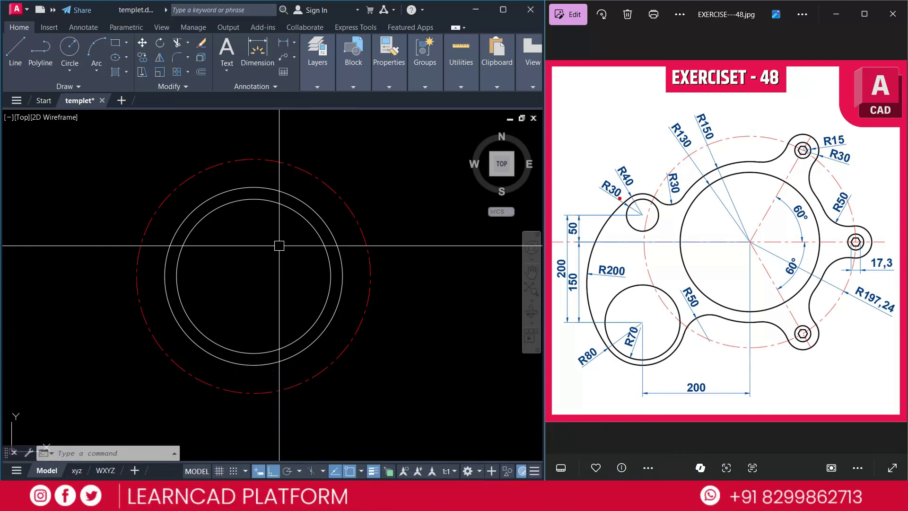
pyautogui.moveTo(772, 121); pyautogui.dragTo(833, 169)
pyautogui.moveTo(838, 212); pyautogui.dragTo(878, 265)
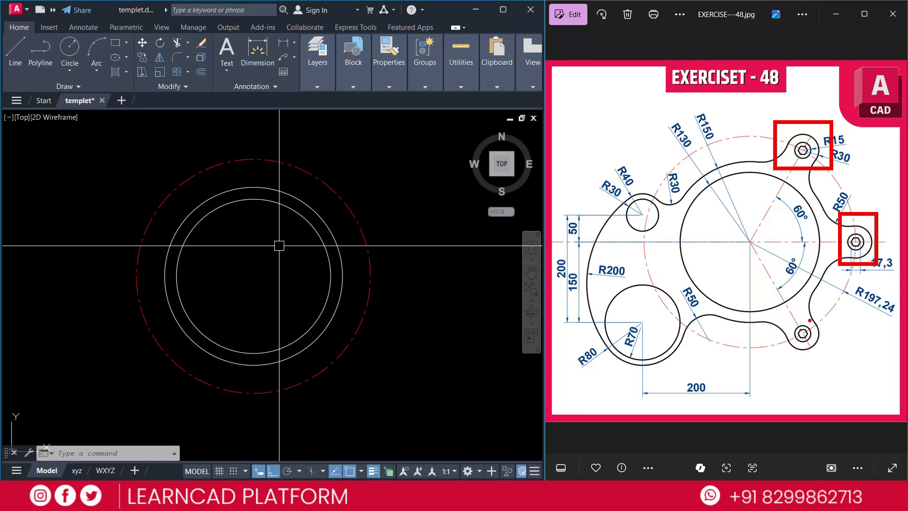
pyautogui.moveTo(773, 315); pyautogui.dragTo(831, 365)
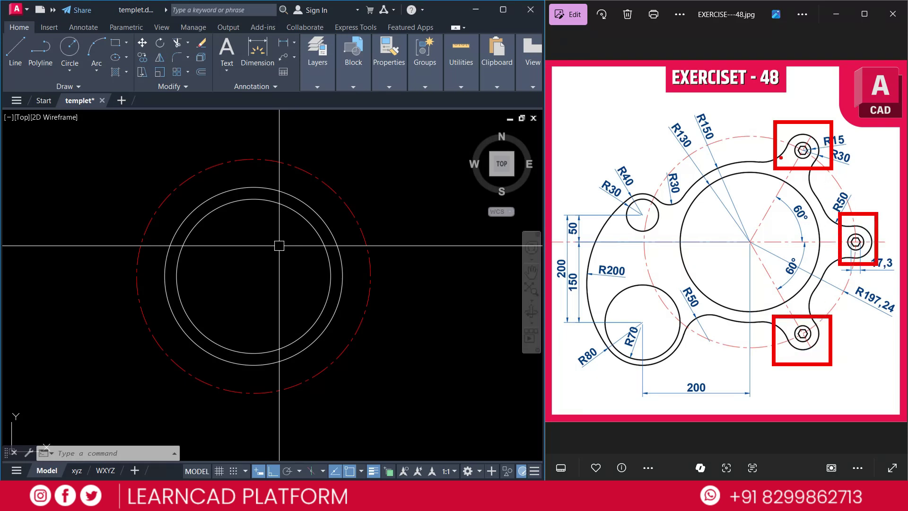
pyautogui.hotkey('ctrl', 'z')
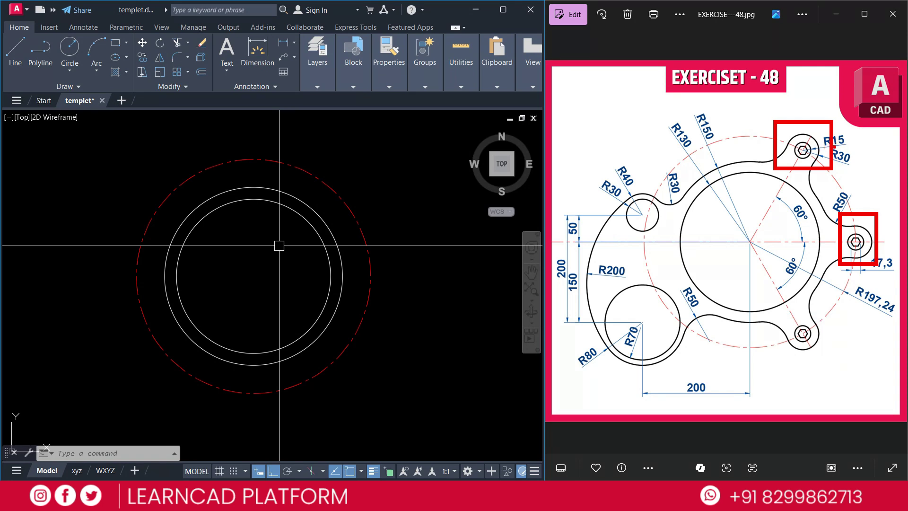
pyautogui.hotkey('ctrl', 'z')
pyautogui.hotkey('ctrl', 'z')
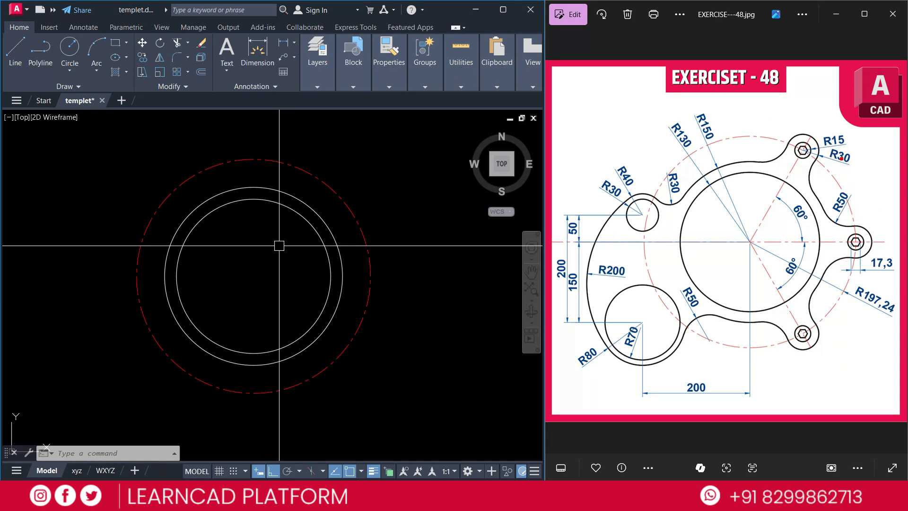
pyautogui.moveTo(832, 160); pyautogui.dragTo(855, 169)
pyautogui.moveTo(823, 131); pyautogui.dragTo(845, 131)
pyautogui.moveTo(368, 277); pyautogui.dragTo(381, 276)
pyautogui.press('Escape')
pyautogui.press('Escape')
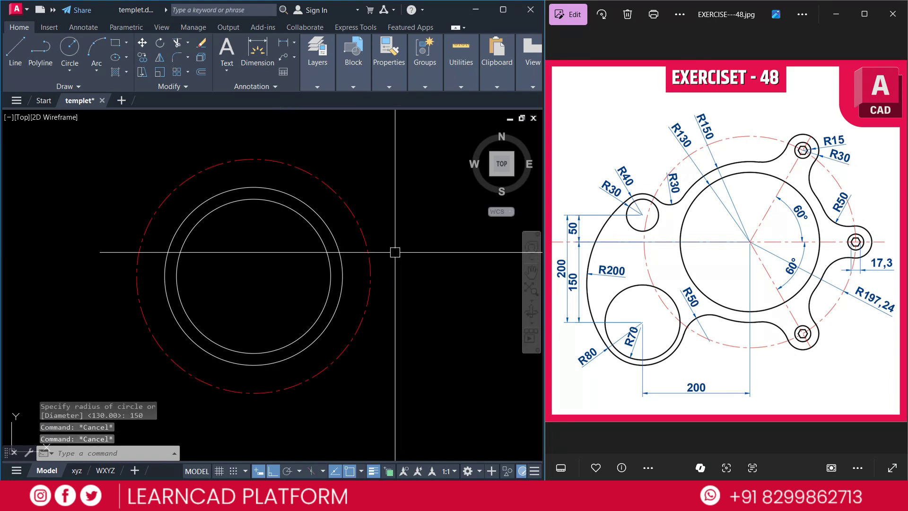
# Step: Draw concentric R30 and R15 circles on the dashed circle's right quadrant
pyautogui.write('c')
pyautogui.press('Return')
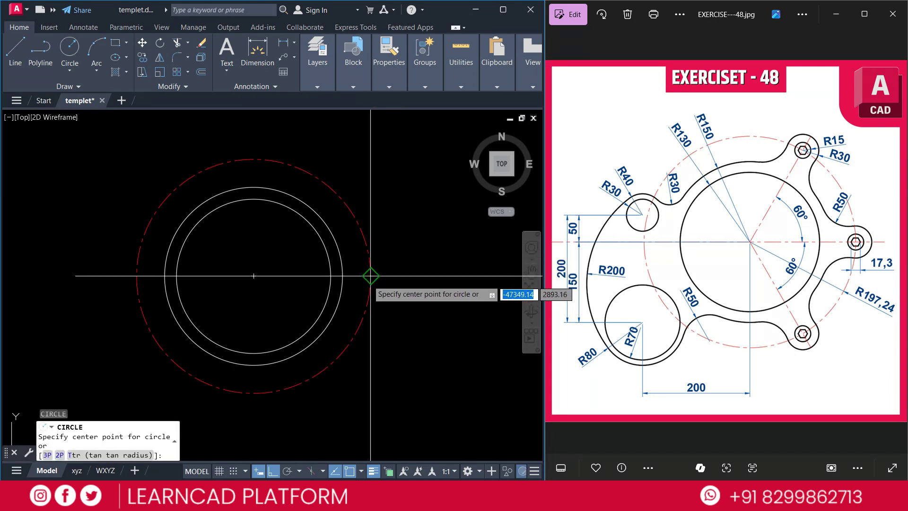
pyautogui.click(371, 276)
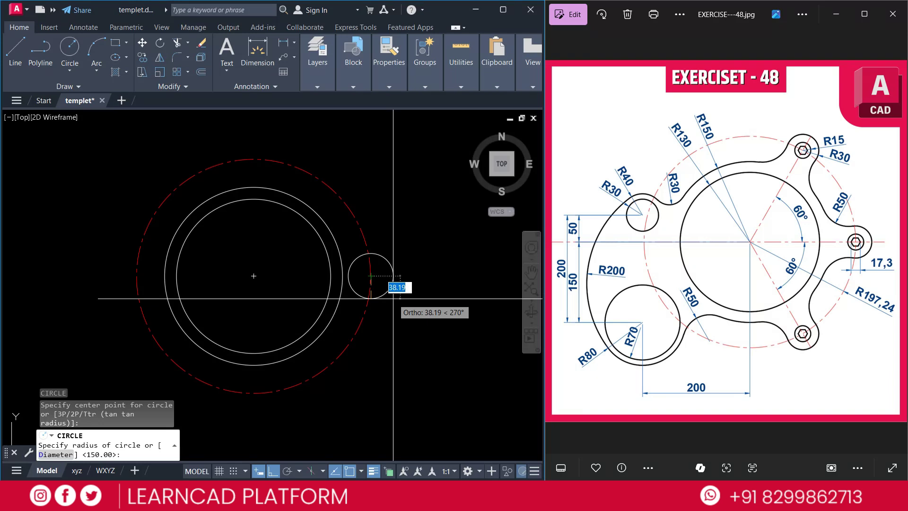
pyautogui.write('30')
pyautogui.press('Return')
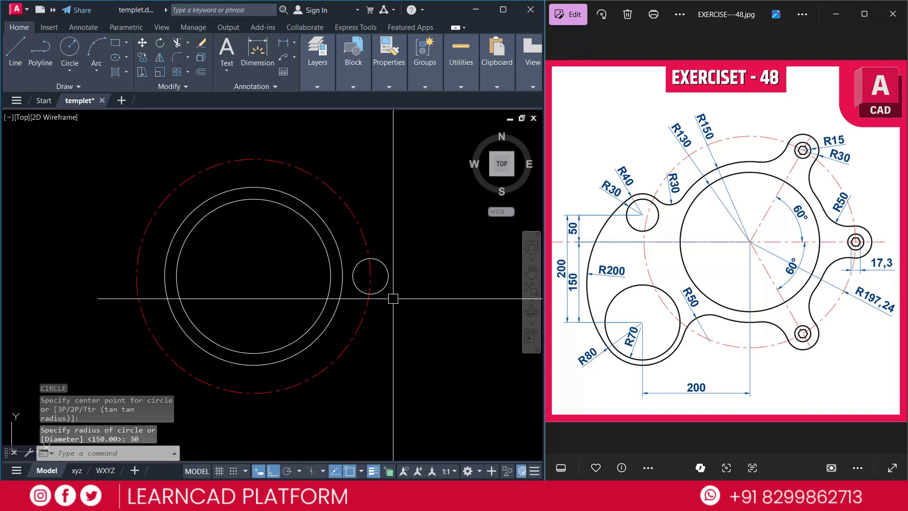
pyautogui.press('Return')
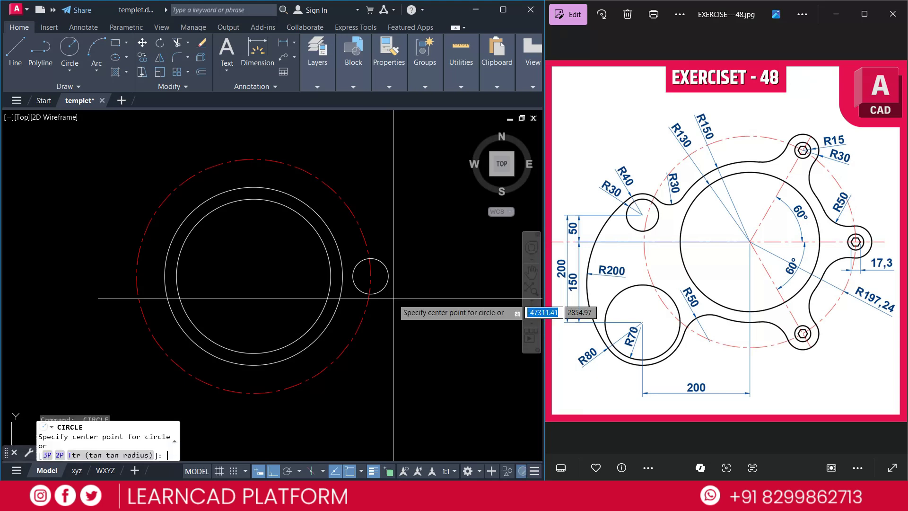
pyautogui.click(370, 276)
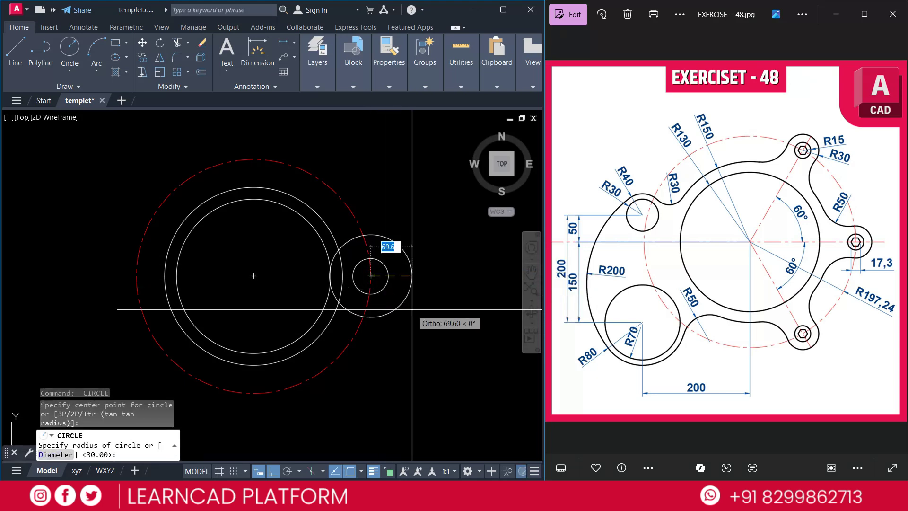
pyautogui.write('15')
pyautogui.press('Return')
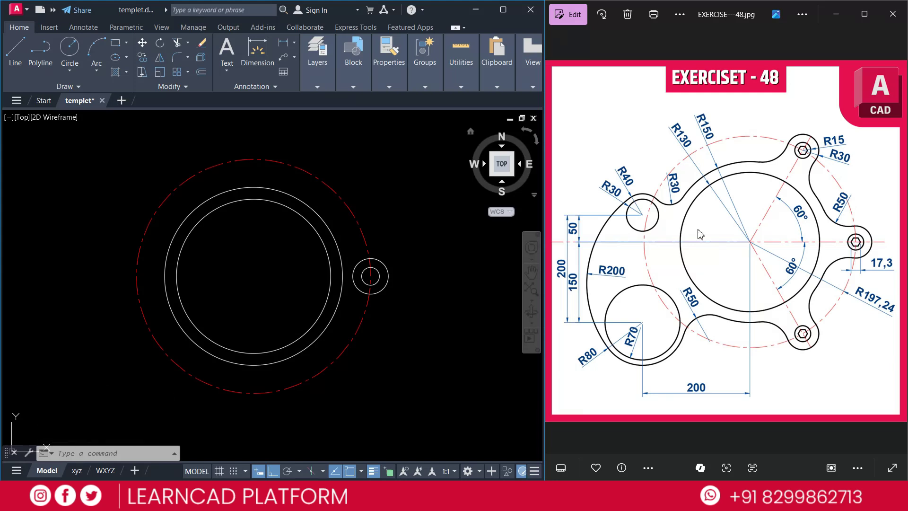
# Step: Draw a six-sided polygon inscribed in a radius-8.65 circle at the lug's centre
pyautogui.write('POL')
pyautogui.press('Return')
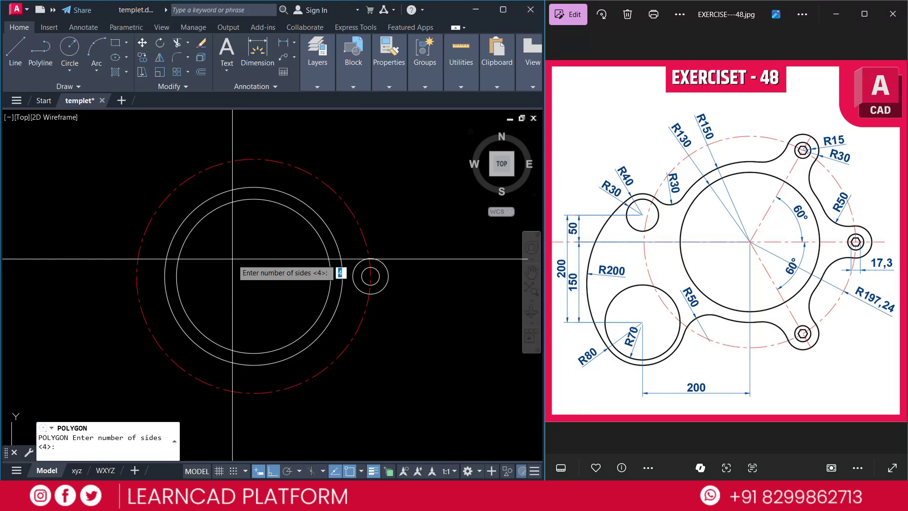
pyautogui.write('6')
pyautogui.press('Return')
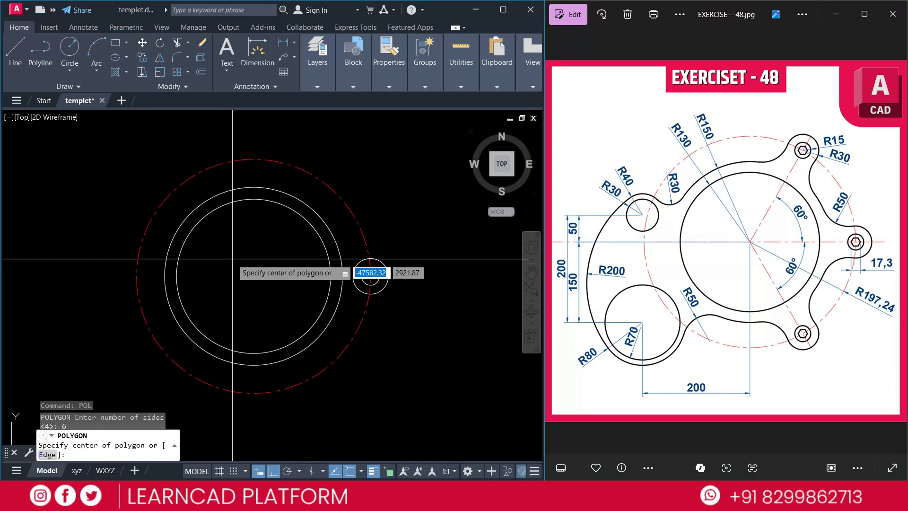
pyautogui.click(370, 275)
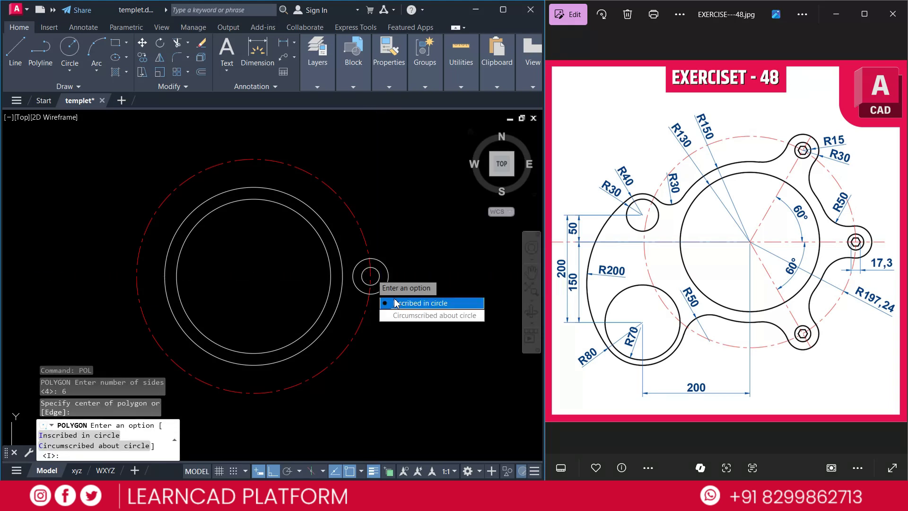
pyautogui.click(409, 305)
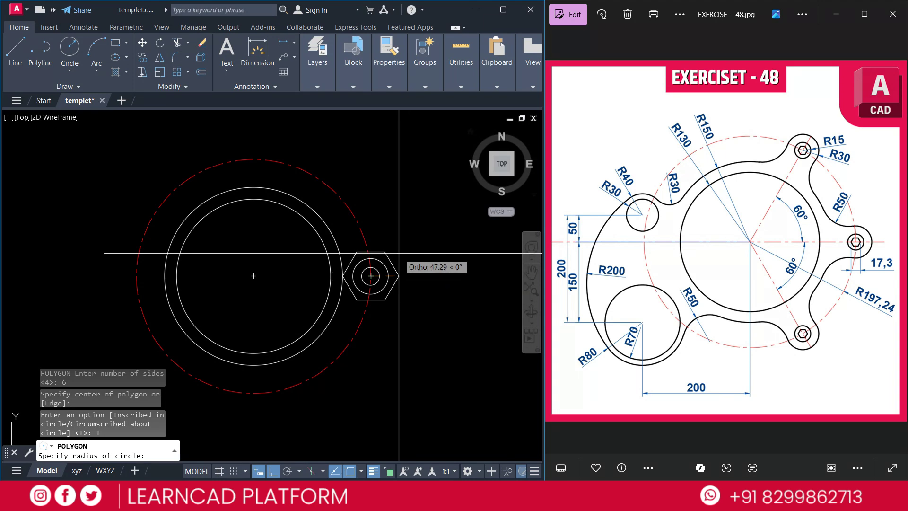
pyautogui.write('8.65')
pyautogui.press('Return')
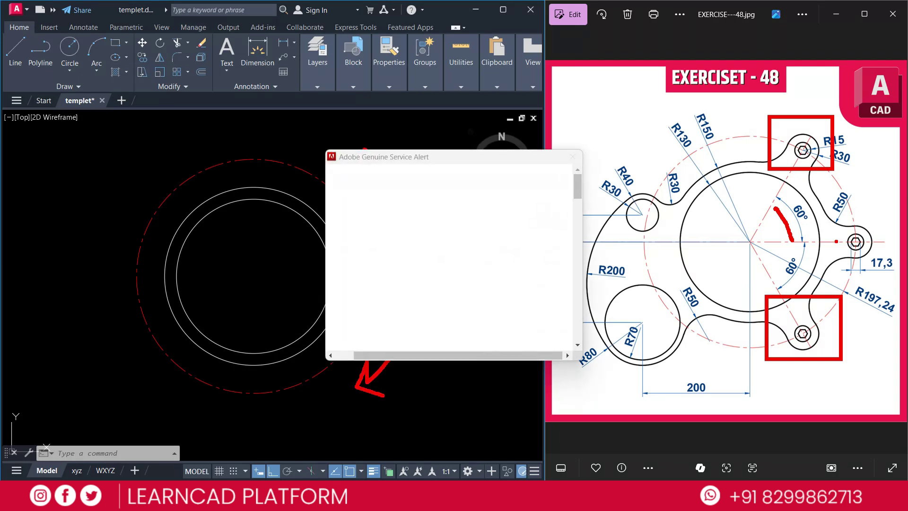
# Step: Rotate a copy of the lug circles and hexagon 60° about the main centre
pyautogui.click(284, 249)
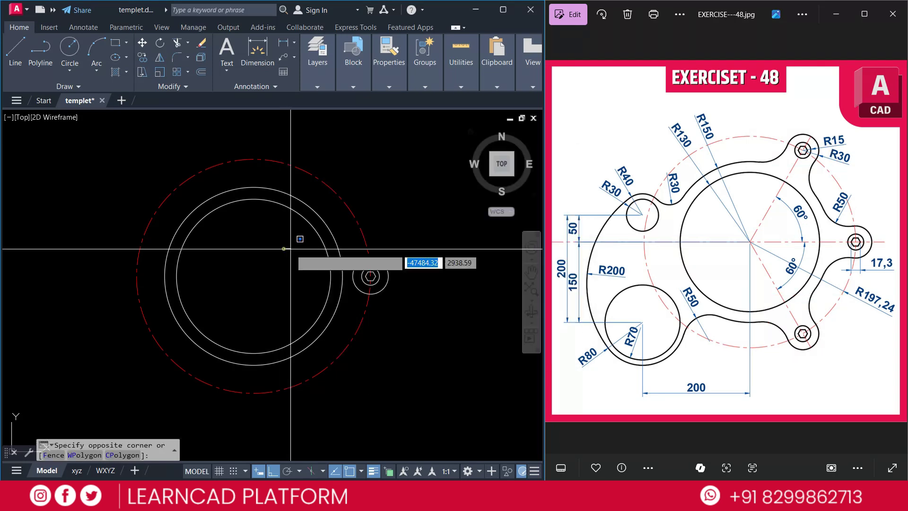
pyautogui.click(420, 314)
pyautogui.write('RO')
pyautogui.press('Return')
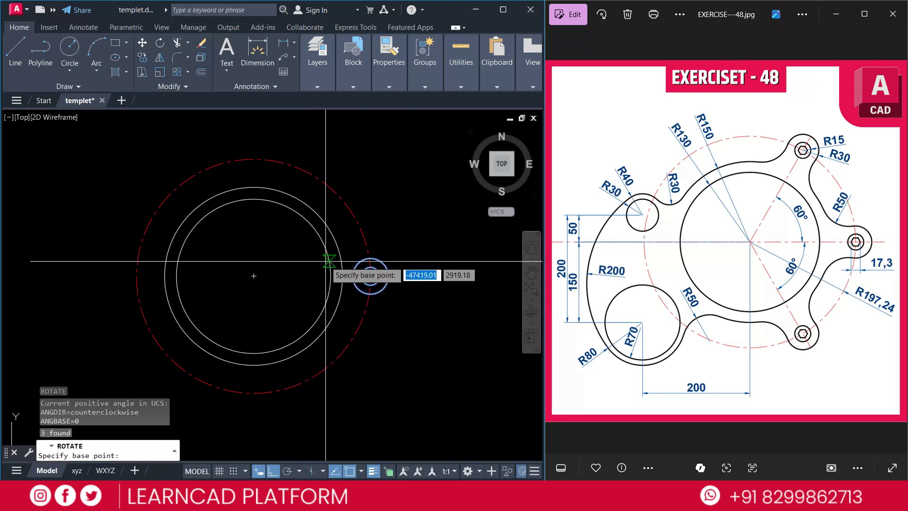
pyautogui.click(254, 276)
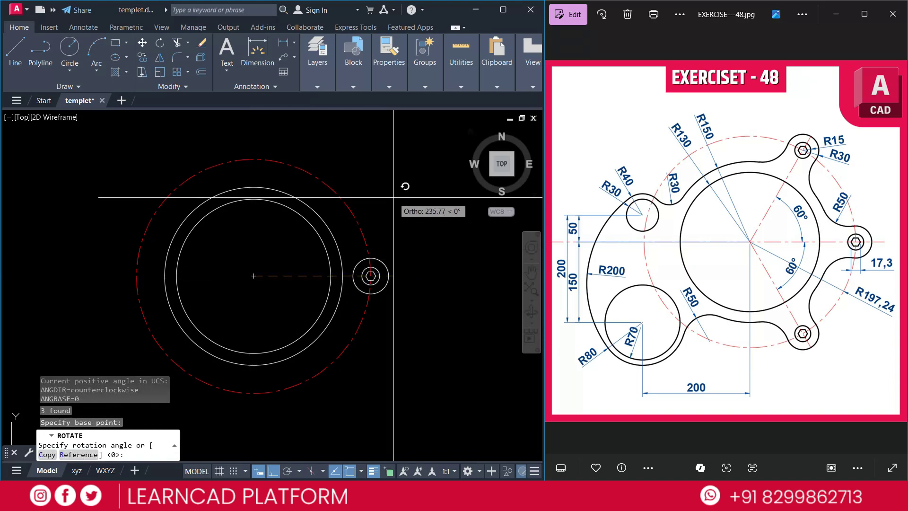
pyautogui.write('C')
pyautogui.press('Return')
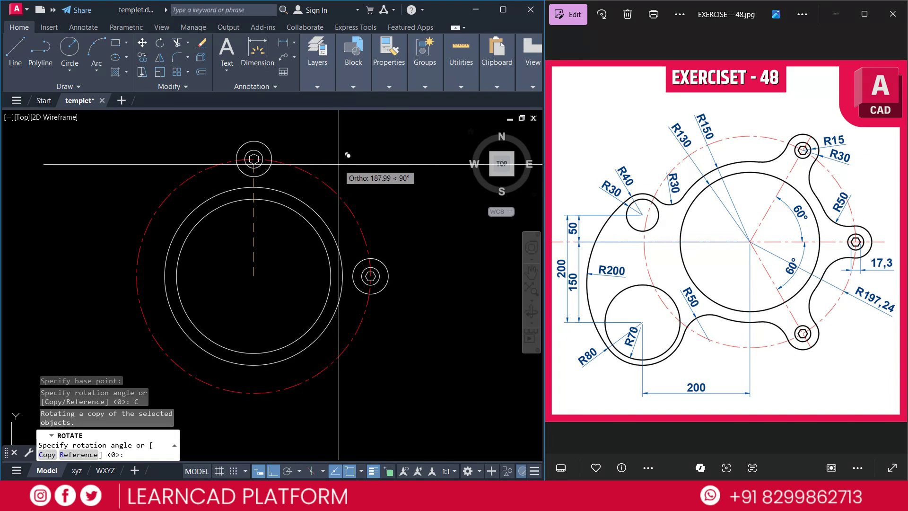
pyautogui.write('60')
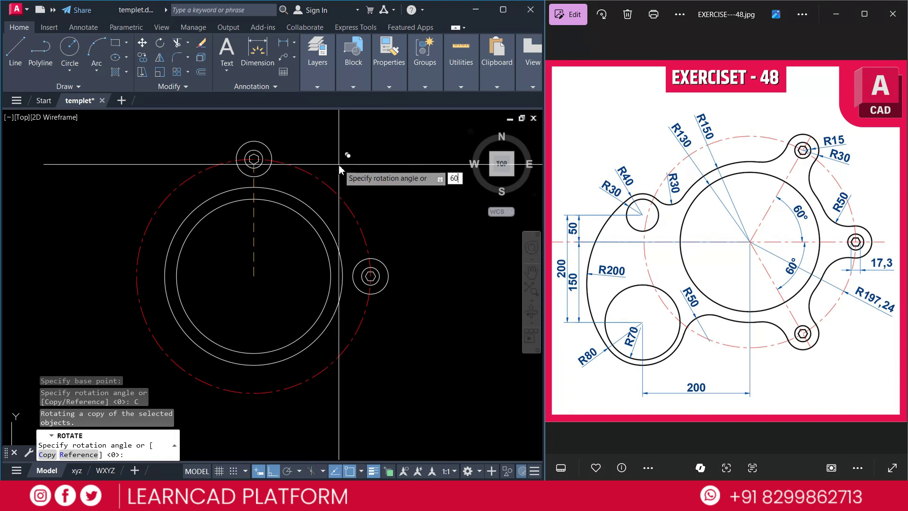
pyautogui.press('Return')
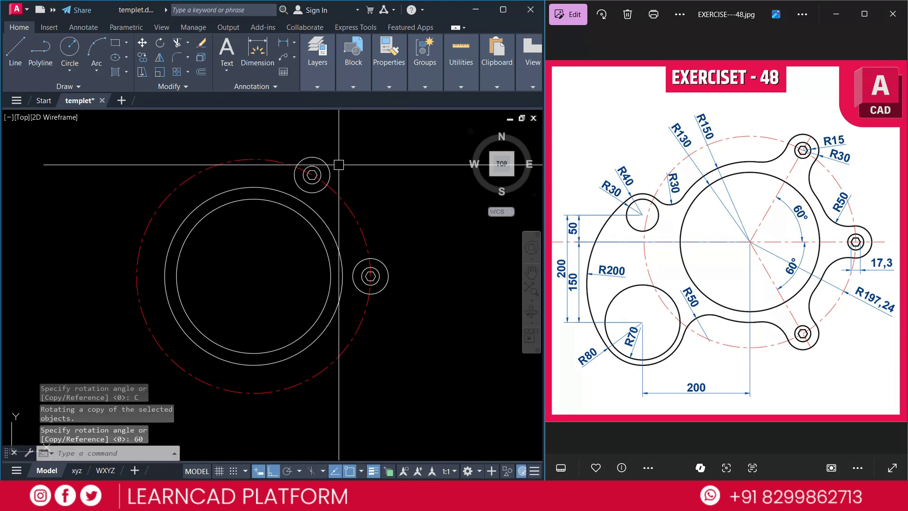
pyautogui.click(267, 122)
# Step: Mirror the top lug across the horizontal centreline, keeping the original
pyautogui.click(374, 220)
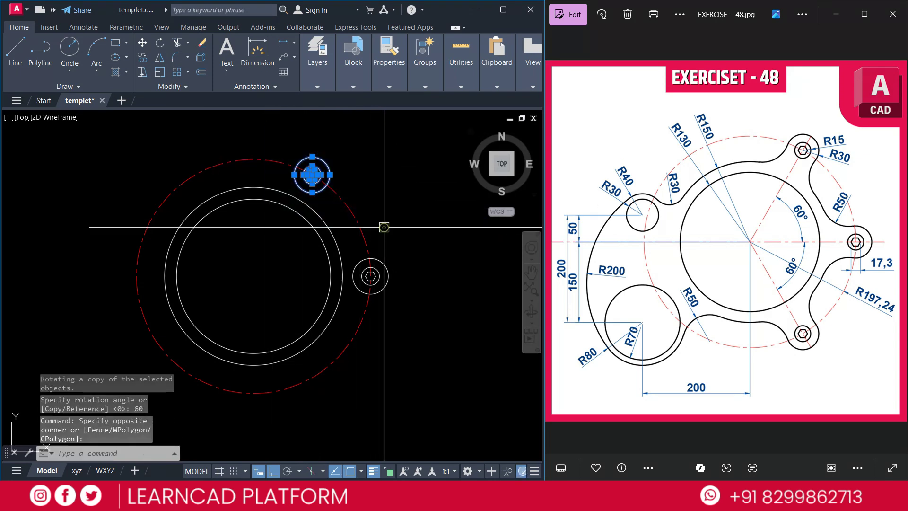
pyautogui.write('MI')
pyautogui.press('Return')
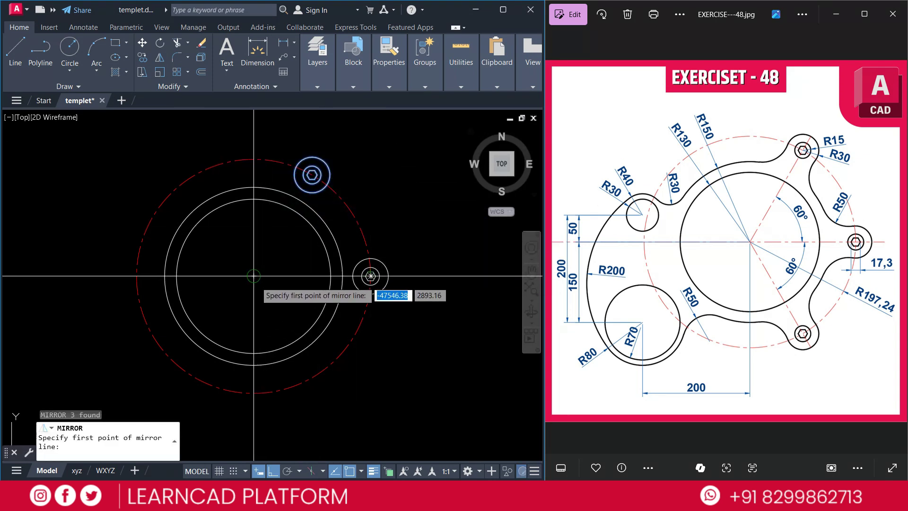
pyautogui.click(254, 276)
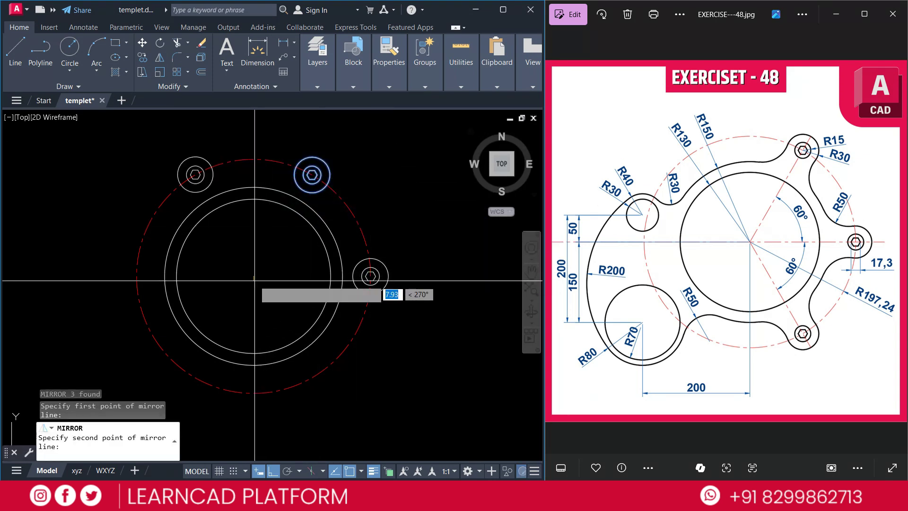
pyautogui.click(331, 276)
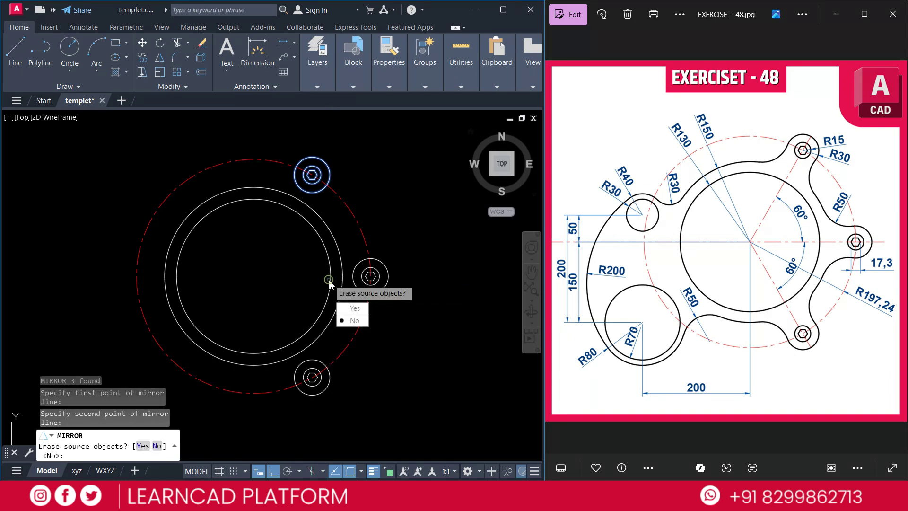
pyautogui.click(354, 321)
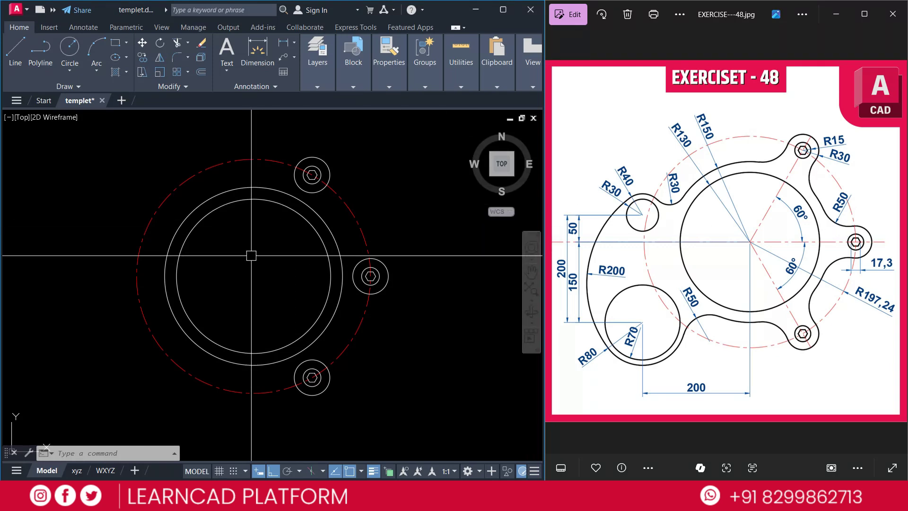
# Step: Start a Multiple-mode fillet with a radius of 50
pyautogui.press('Return')
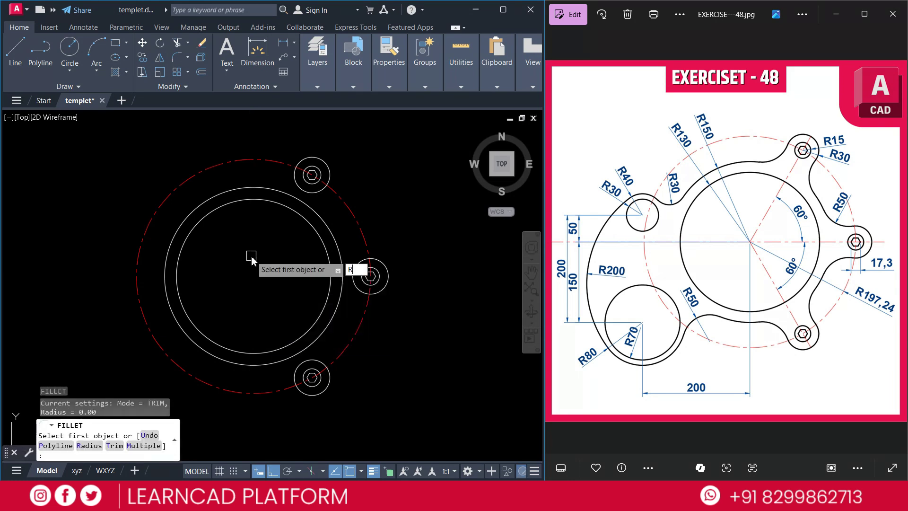
pyautogui.press('Return')
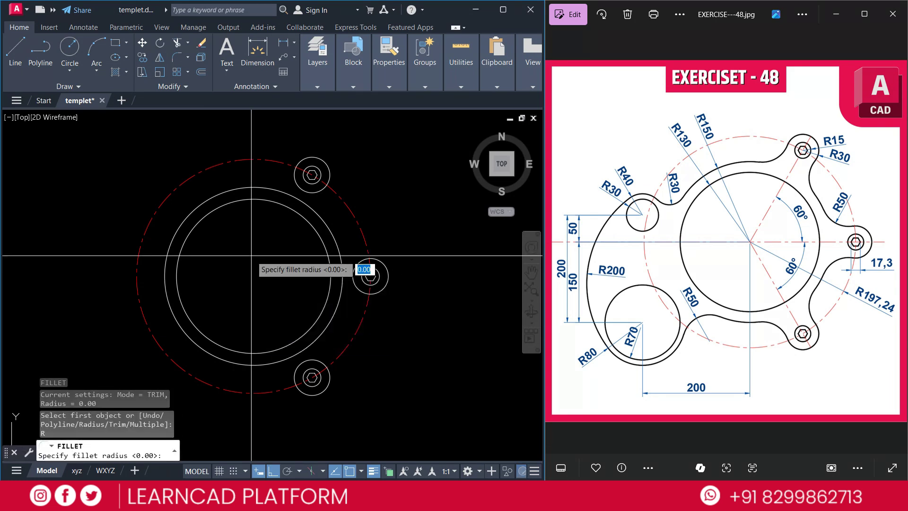
pyautogui.press('Return')
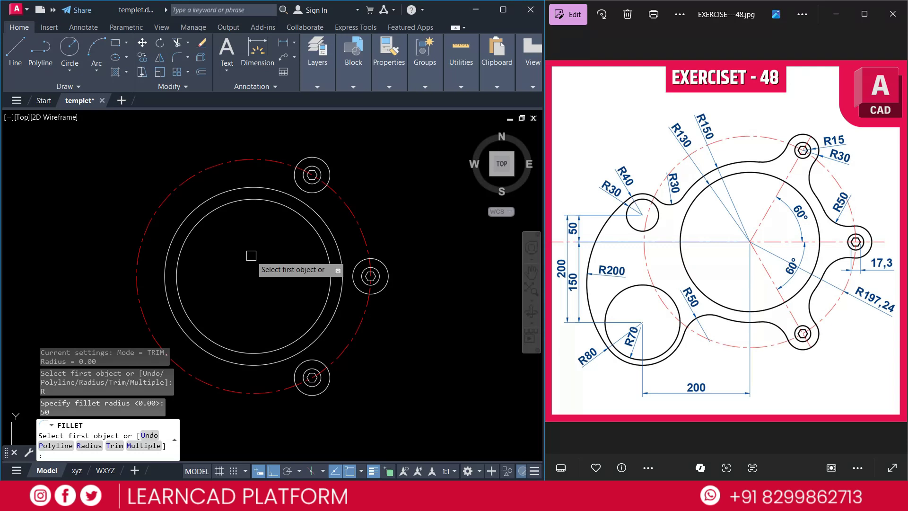
pyautogui.write('M')
pyautogui.press('Return')
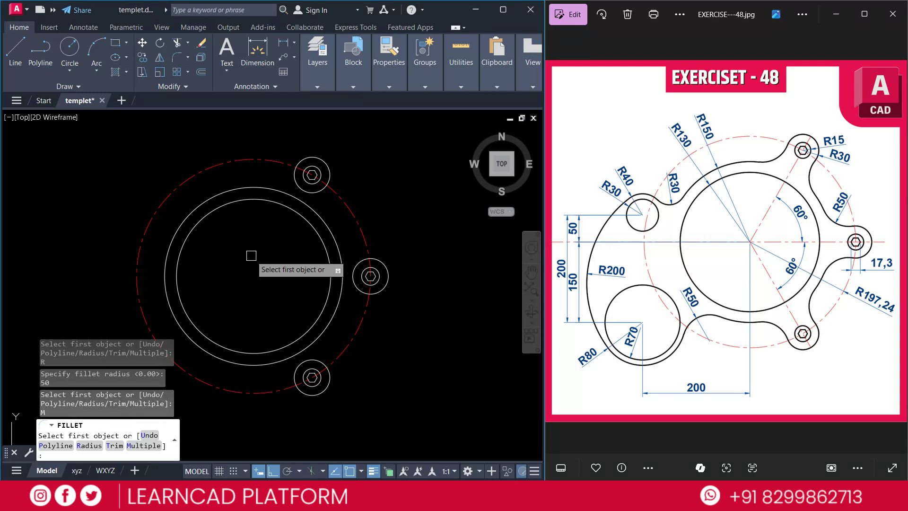
# Step: Fillet both sides of the top, right and bottom lugs into the large circle
pyautogui.click(330, 176)
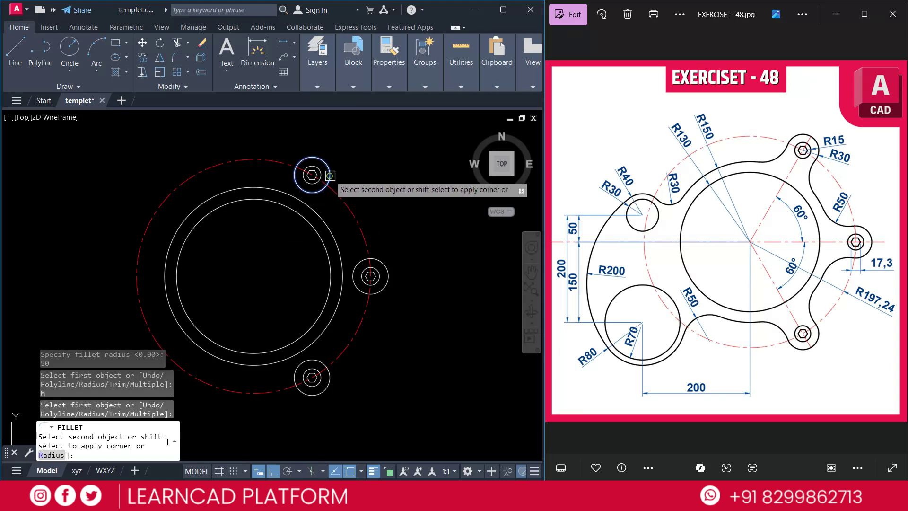
pyautogui.click(334, 233)
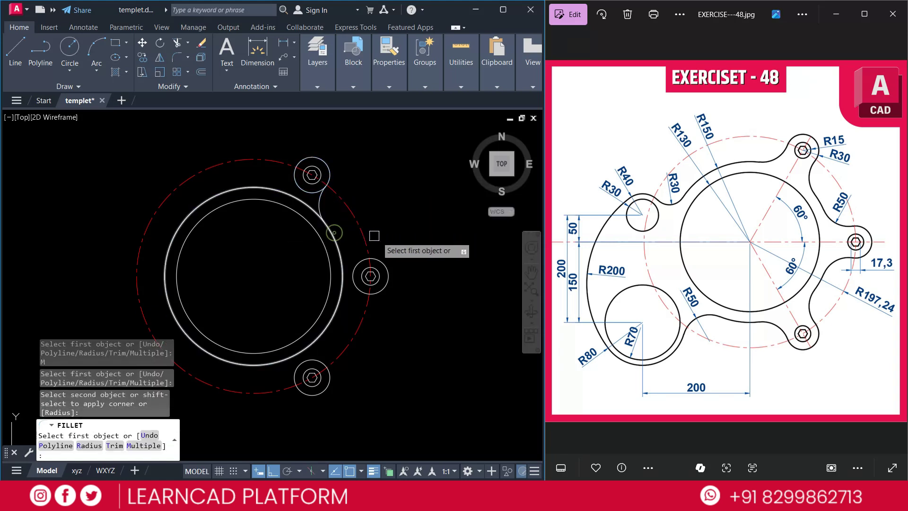
pyautogui.click(383, 264)
pyautogui.click(337, 242)
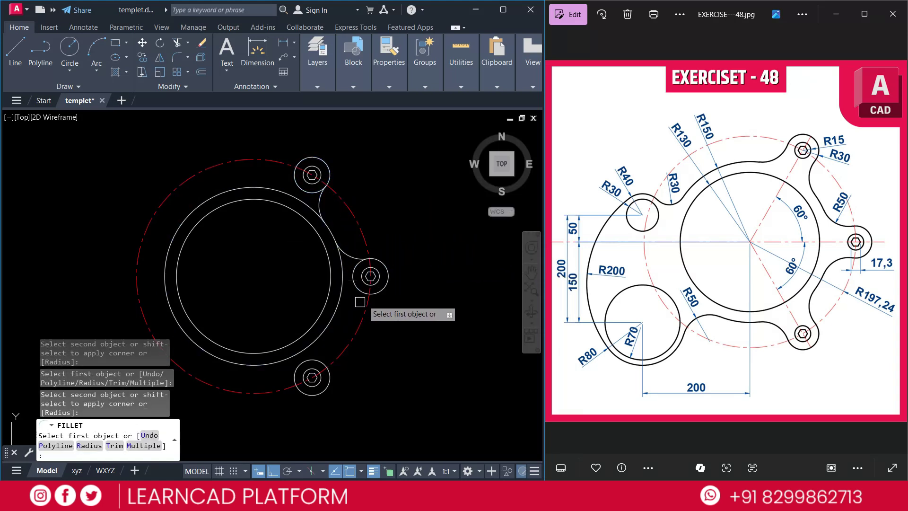
pyautogui.click(381, 292)
pyautogui.click(339, 312)
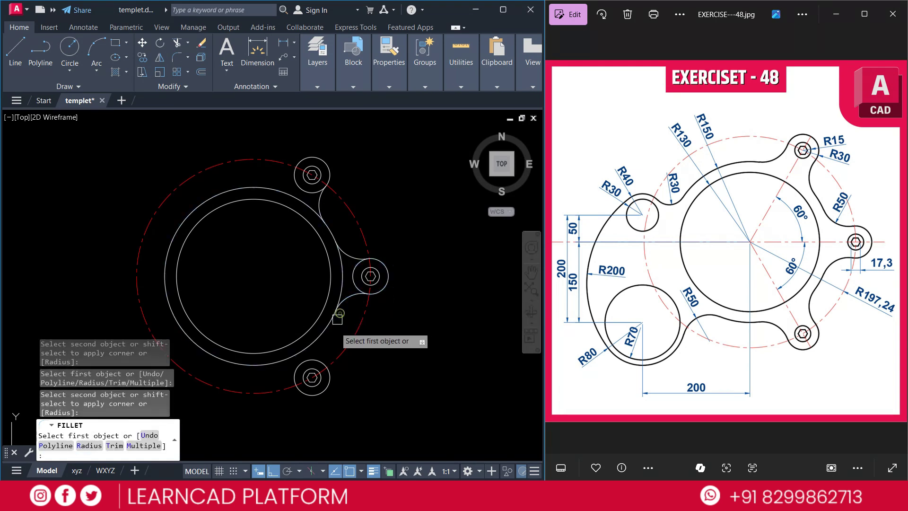
pyautogui.click(334, 380)
pyautogui.click(330, 330)
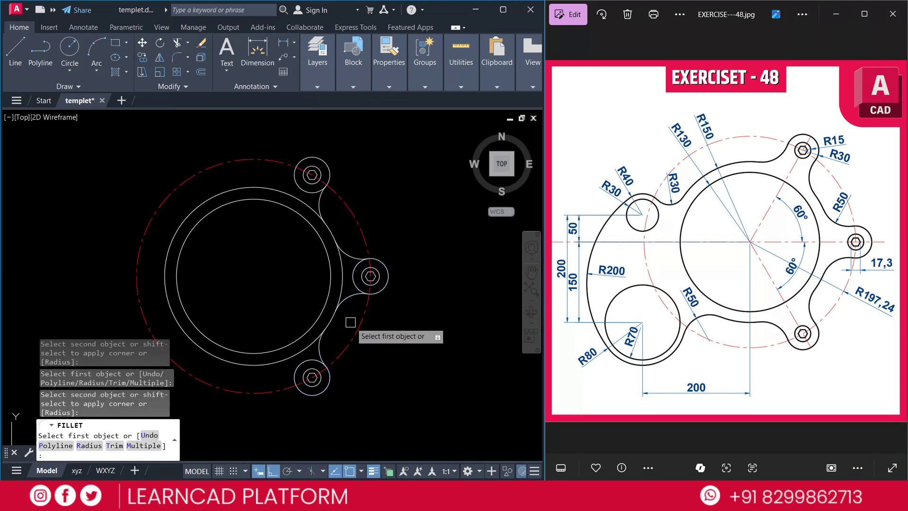
pyautogui.click(250, 367)
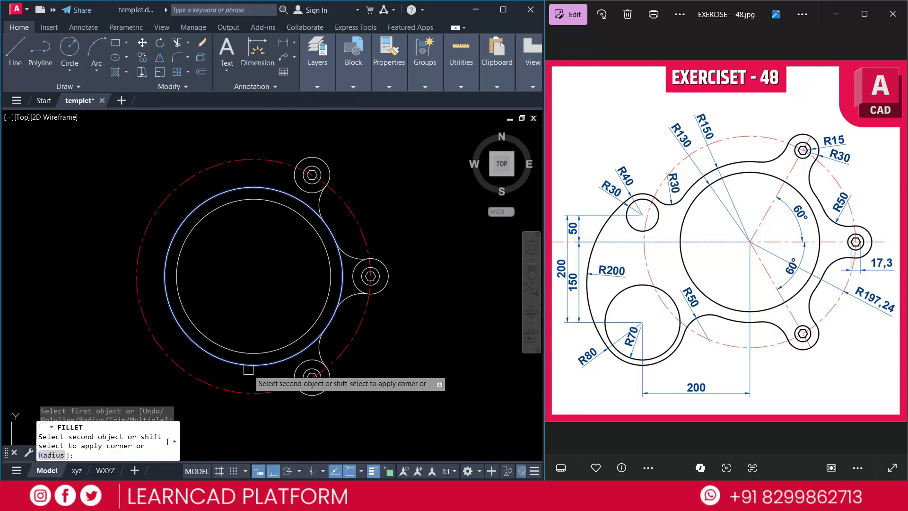
pyautogui.click(303, 396)
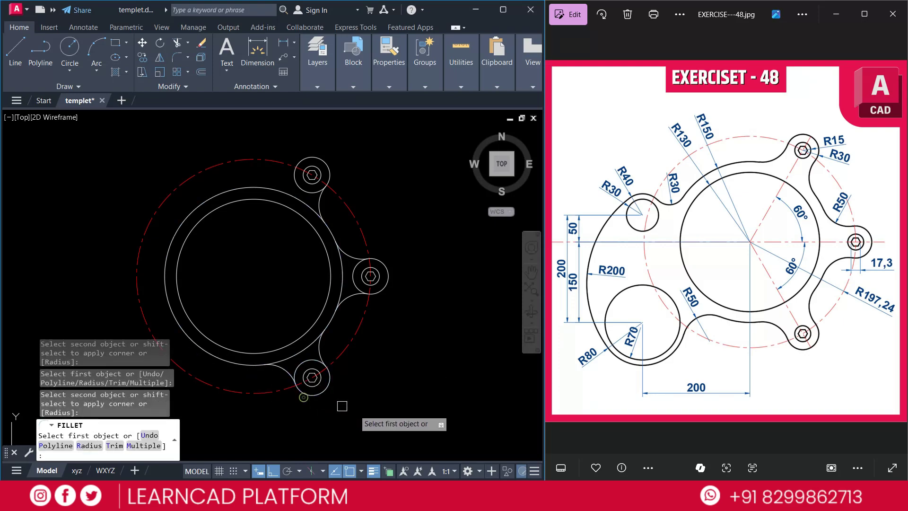
pyautogui.click(286, 179)
pyautogui.click(286, 180)
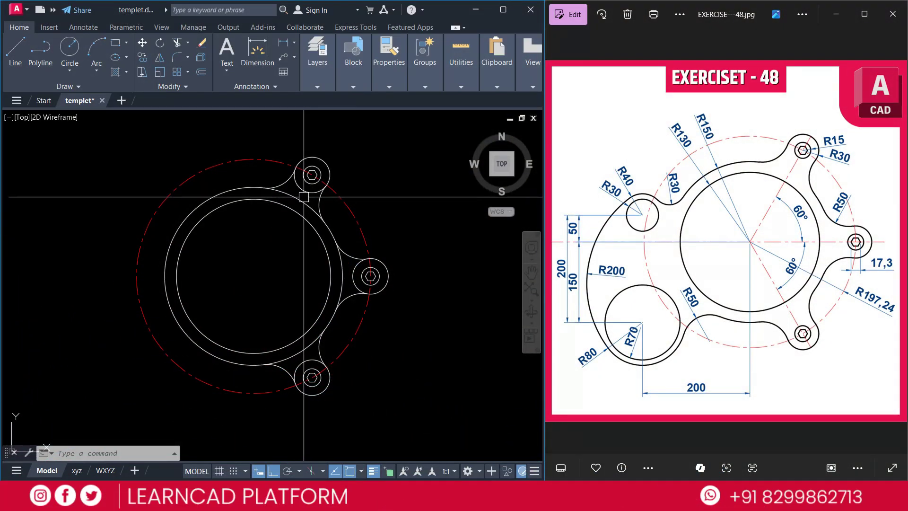
# Step: Trim the leftover arcs at the top and right lugs with TR
pyautogui.write('tr')
pyautogui.press('Return')
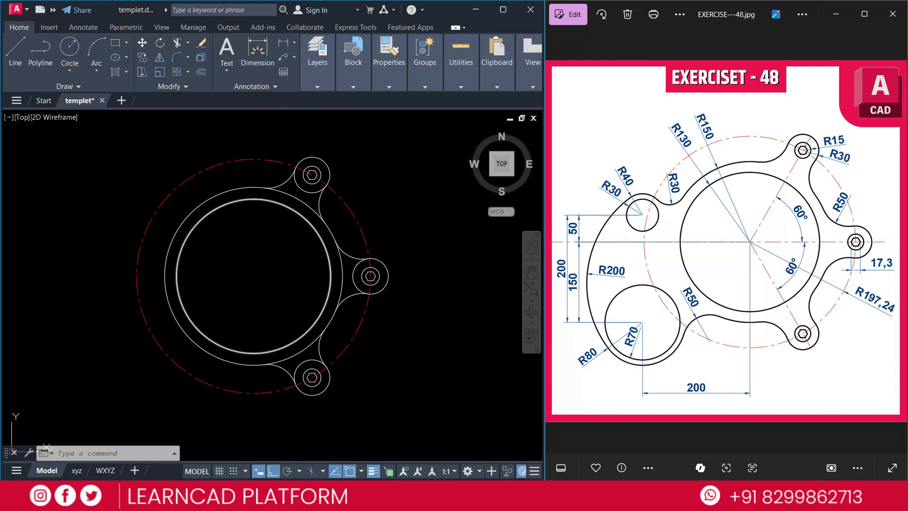
pyautogui.click(295, 198)
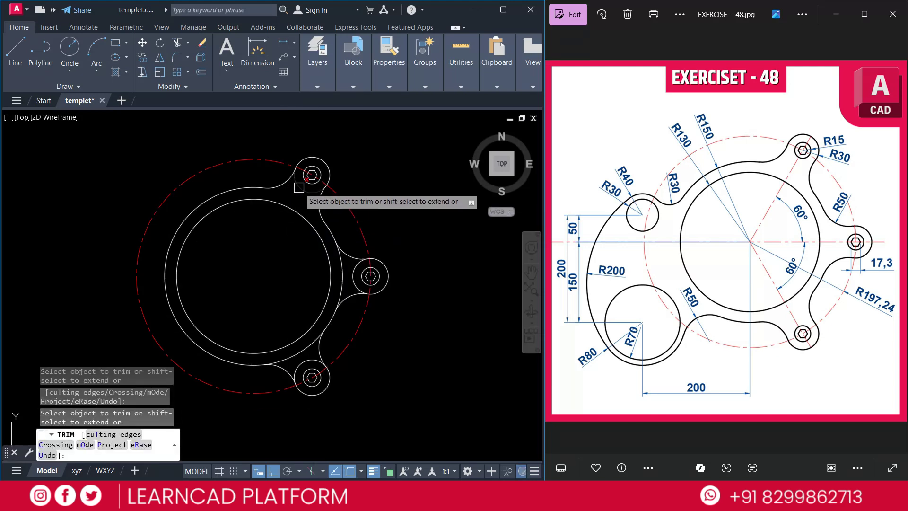
pyautogui.click(339, 263)
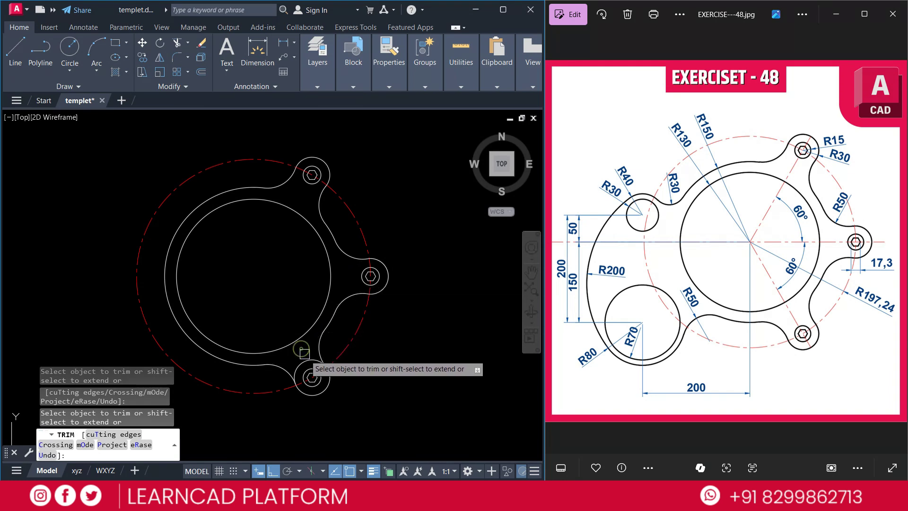
pyautogui.press('Escape')
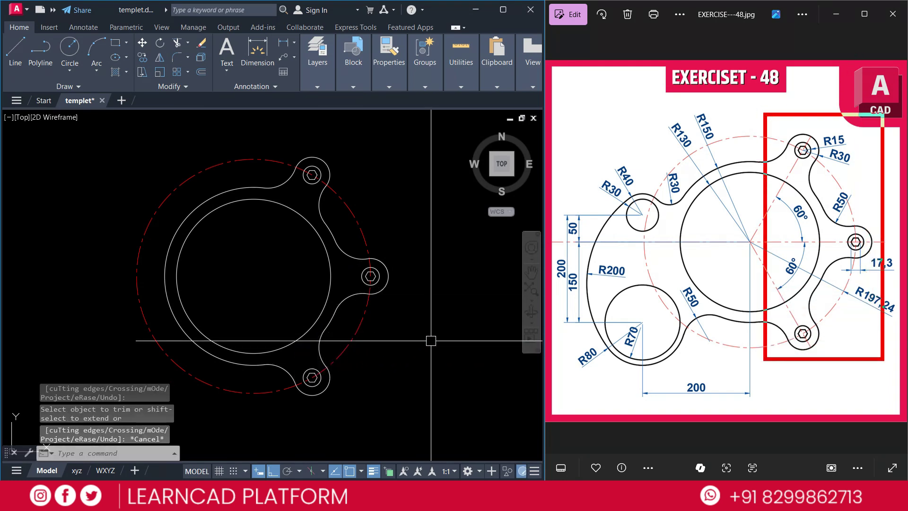
pyautogui.moveTo(269, 132)
pyautogui.mouseDown()
pyautogui.moveTo(367, 315)
pyautogui.moveTo(397, 416)
pyautogui.mouseUp()
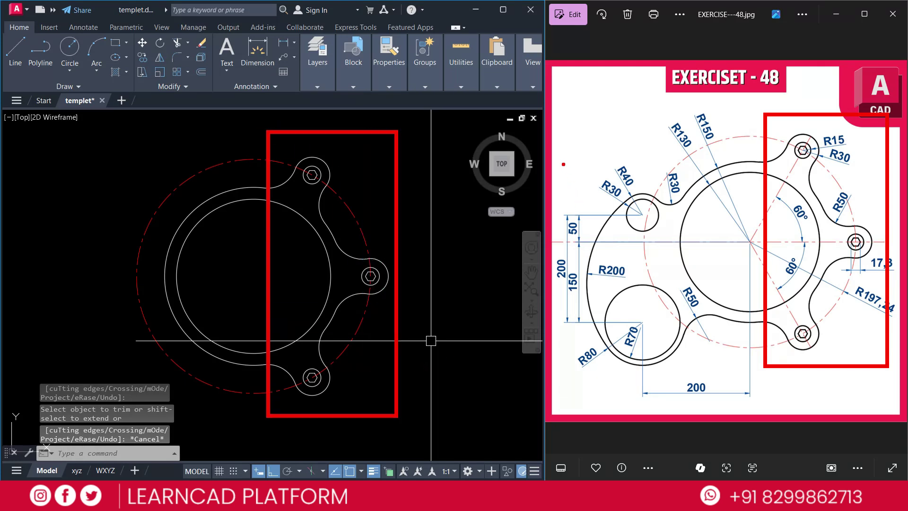
pyautogui.moveTo(576, 190)
pyautogui.mouseDown()
pyautogui.moveTo(668, 396)
pyautogui.moveTo(695, 402)
pyautogui.mouseUp()
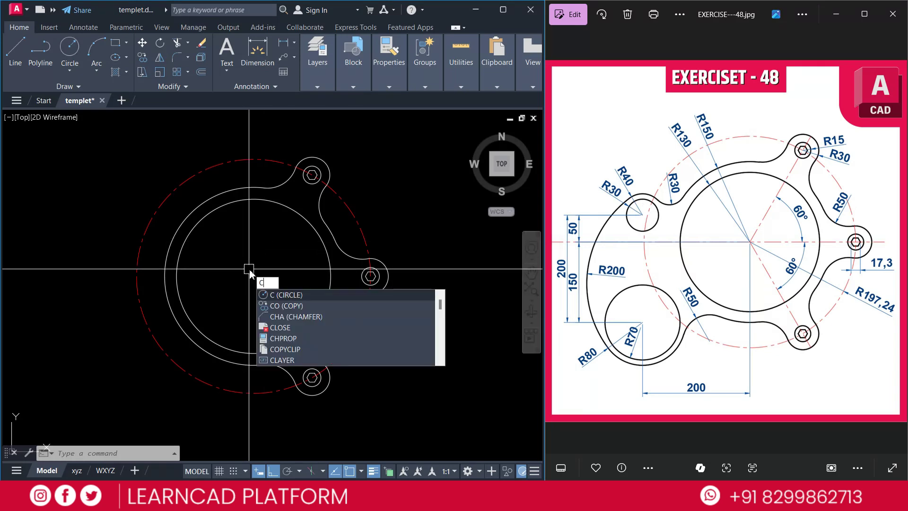
# Step: Draw concentric R40 and R30 circles at the main centre, then select both
pyautogui.press('Return')
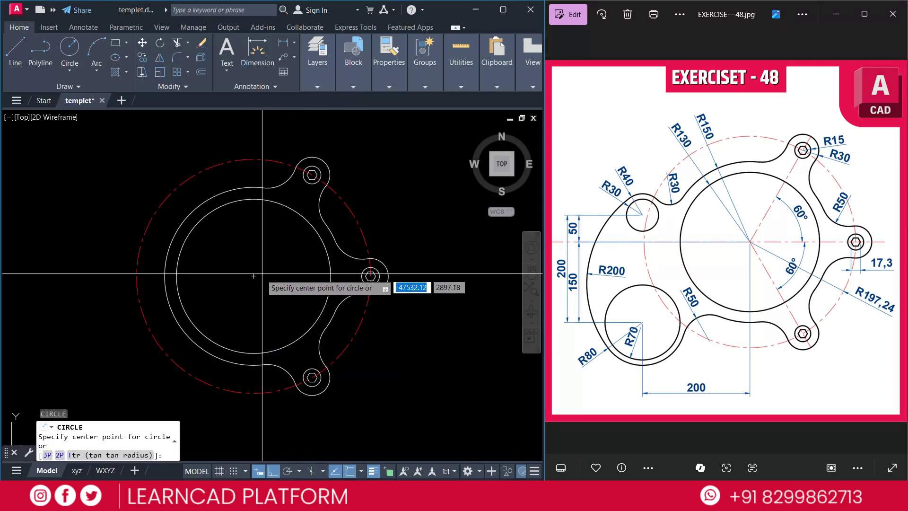
pyautogui.click(254, 275)
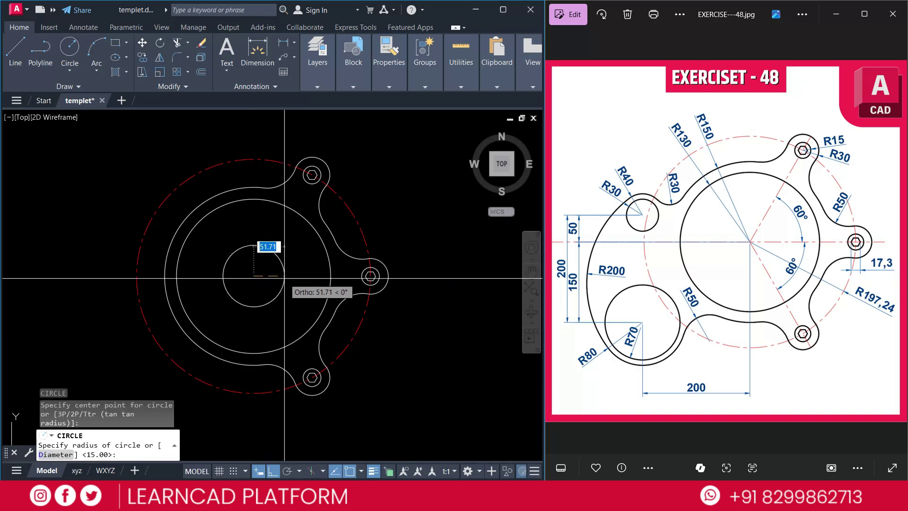
pyautogui.press('BackSpace')
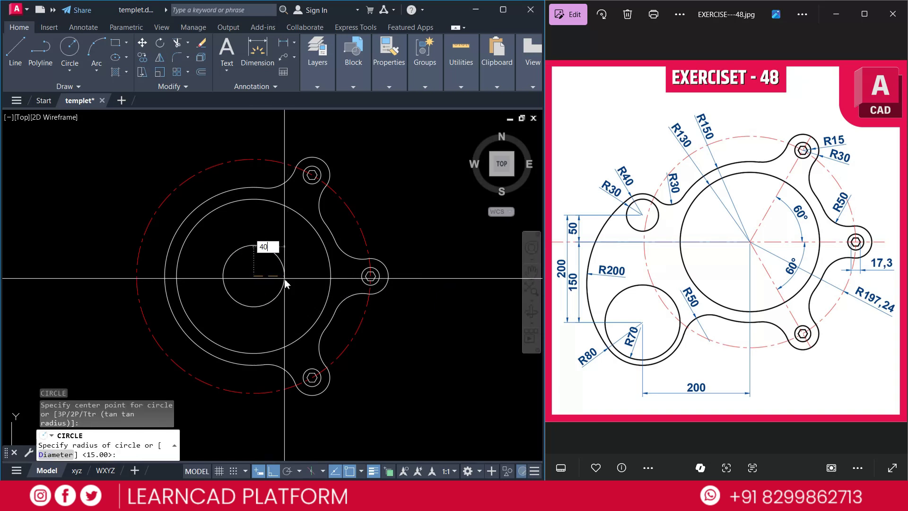
pyautogui.press('Return')
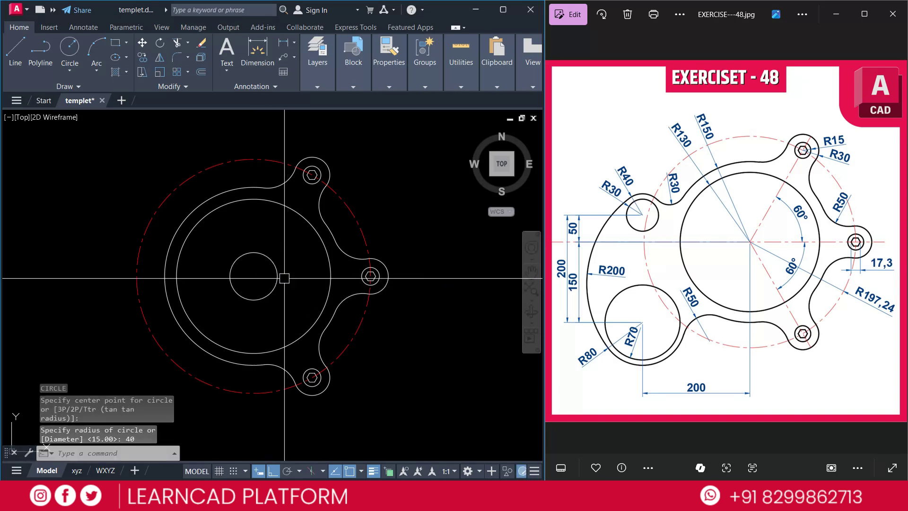
pyautogui.press('Return')
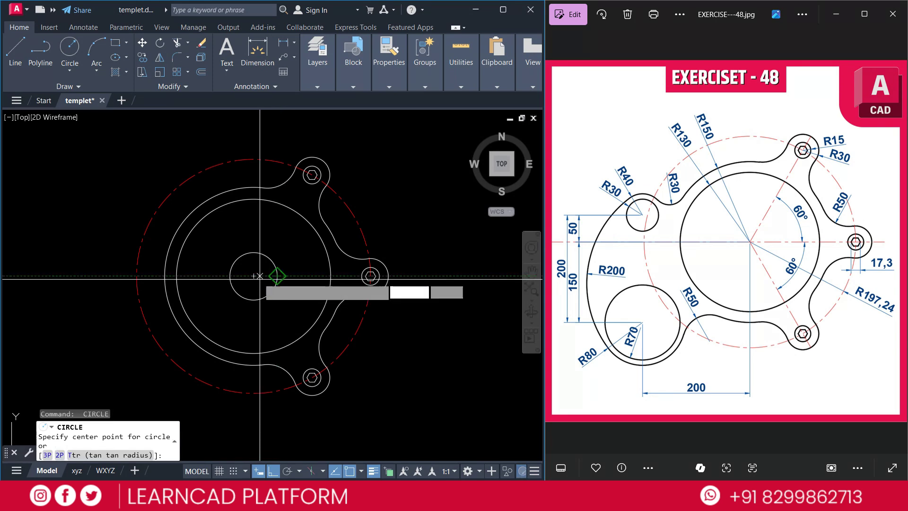
pyautogui.click(254, 276)
pyautogui.write('30')
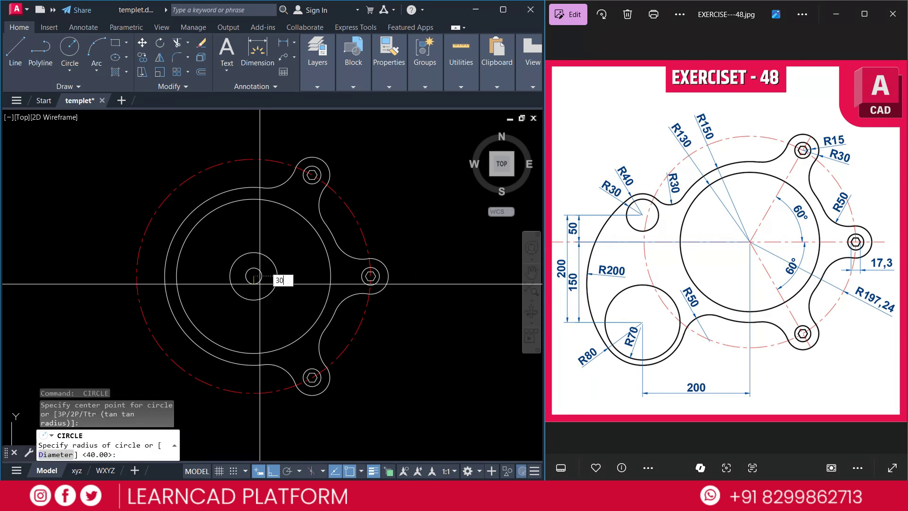
pyautogui.press('Return')
pyautogui.click(264, 284)
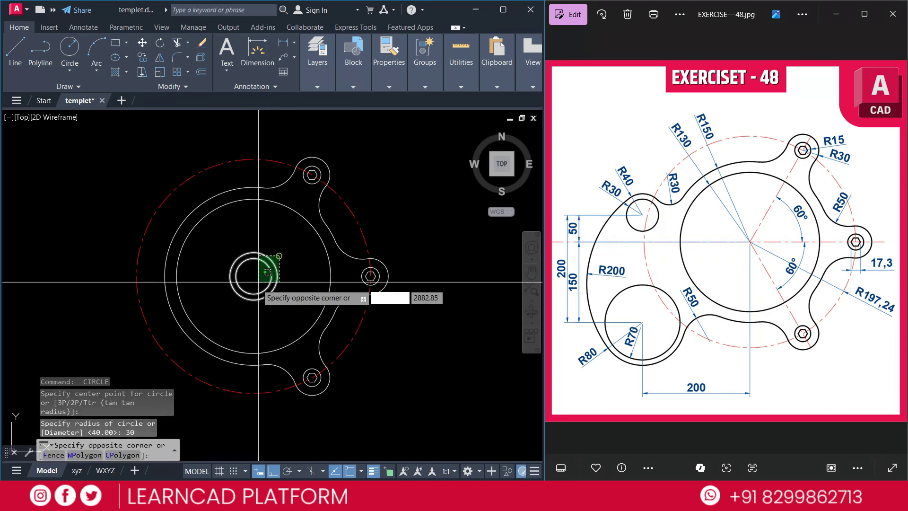
pyautogui.click(243, 265)
# Step: Move the two small circles 200 units to the left
pyautogui.write('M')
pyautogui.press('Return')
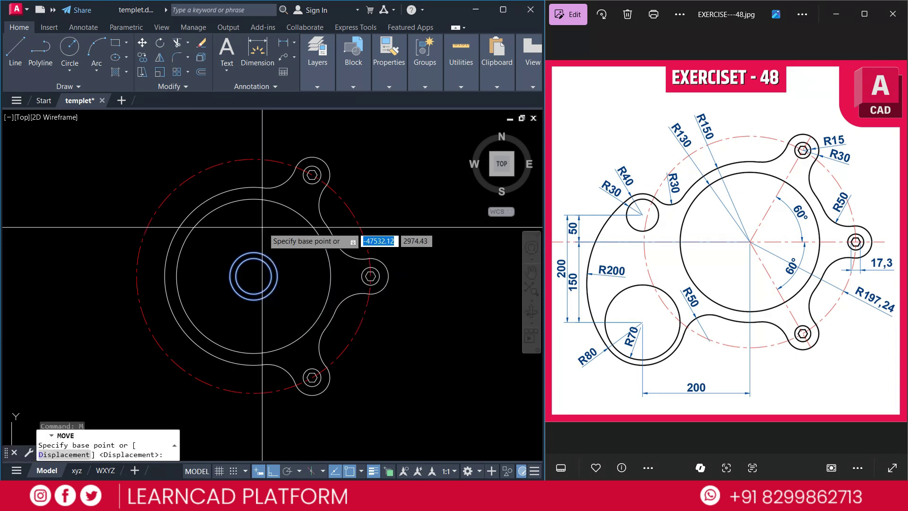
pyautogui.click(254, 276)
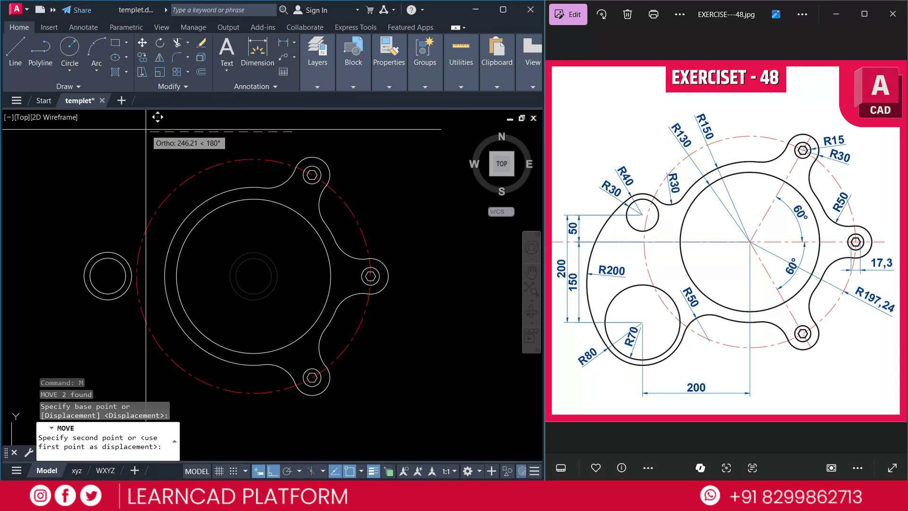
pyautogui.write('200')
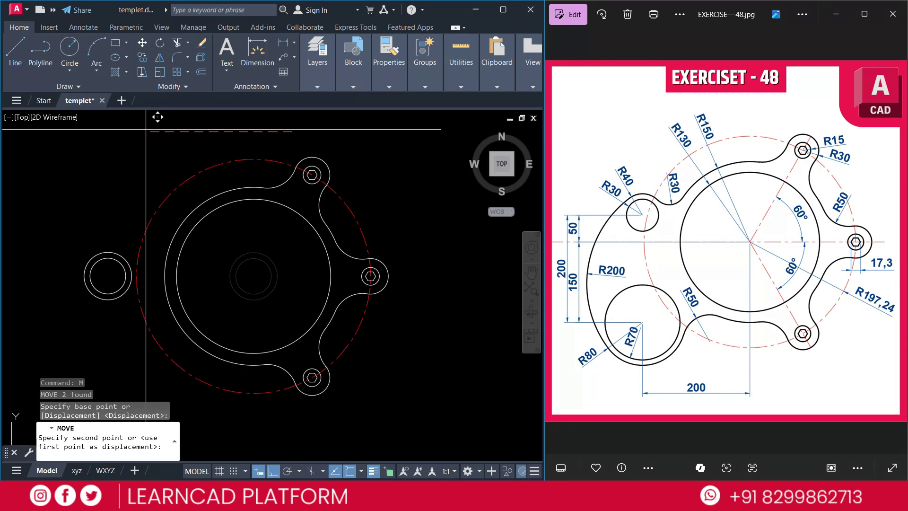
pyautogui.press('Return')
pyautogui.press('Return')
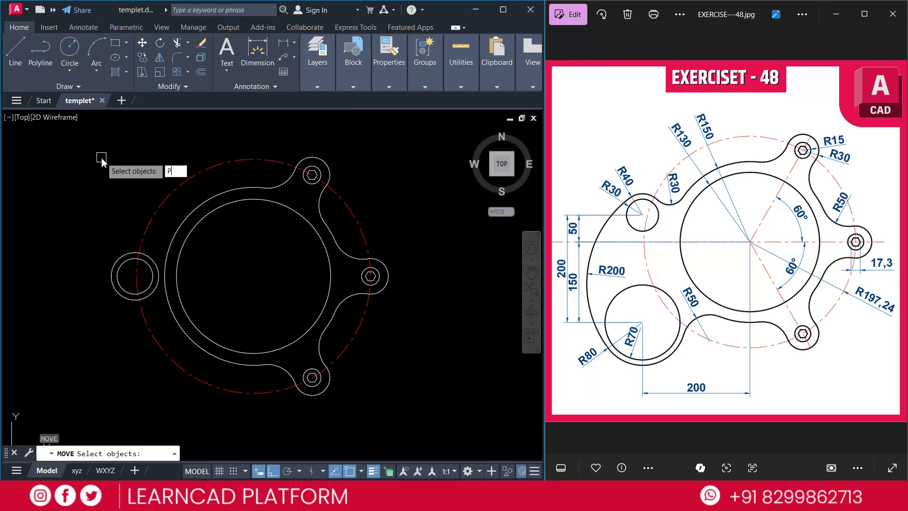
# Step: Move the same circle pair 50 units straight up, reselecting it with Previous
pyautogui.write('P')
pyautogui.press('Return')
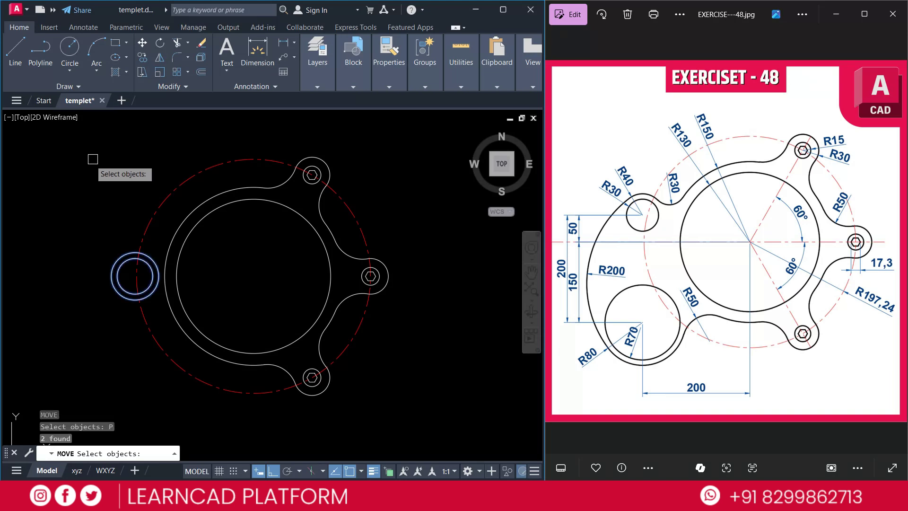
pyautogui.press('Return')
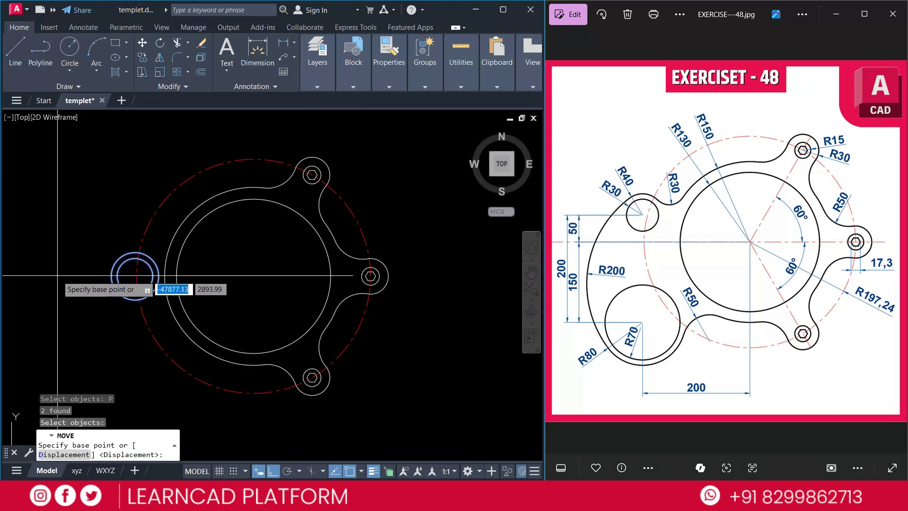
pyautogui.click(57, 275)
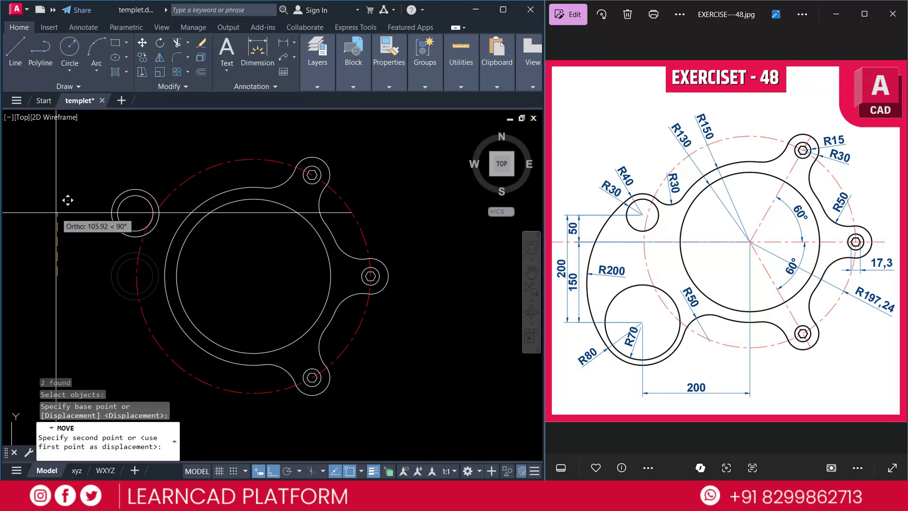
pyautogui.write('50')
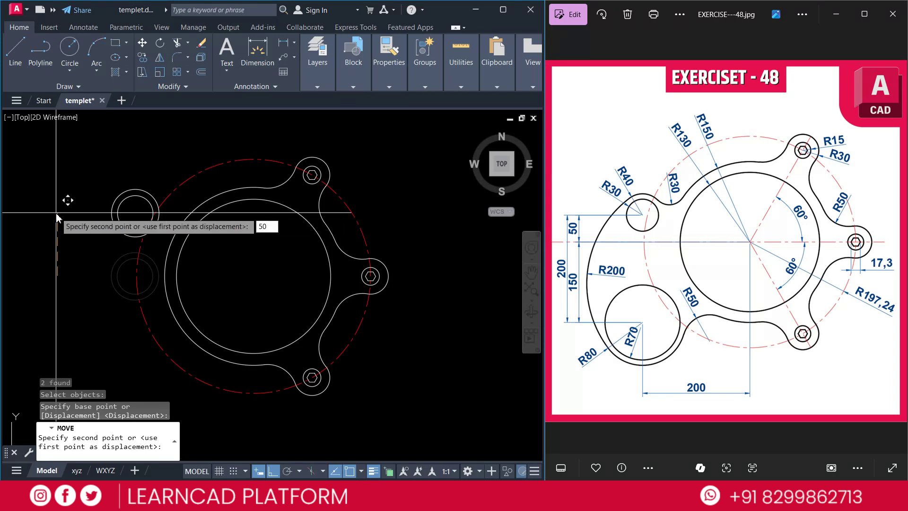
pyautogui.press('Return')
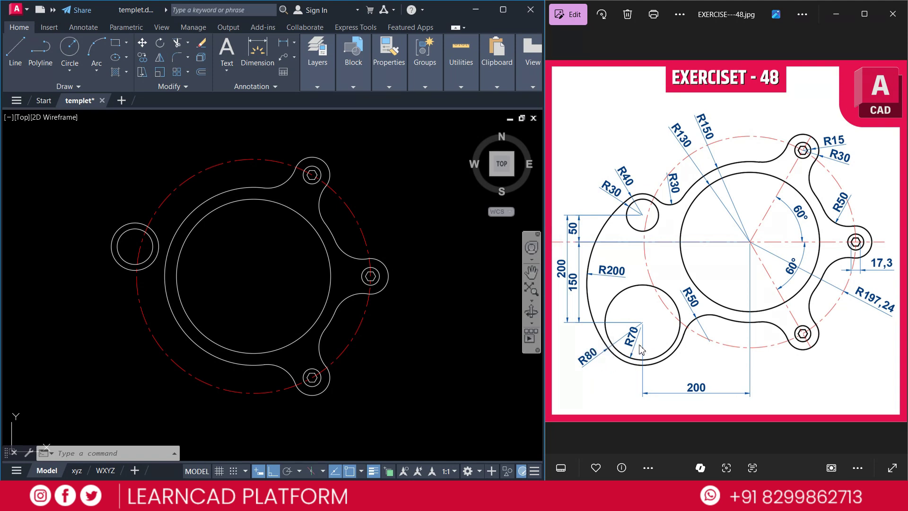
# Step: Draw R80 and R70 circles concentric on the big circle's centre point
pyautogui.write('c')
pyautogui.press('Return')
pyautogui.click(255, 276)
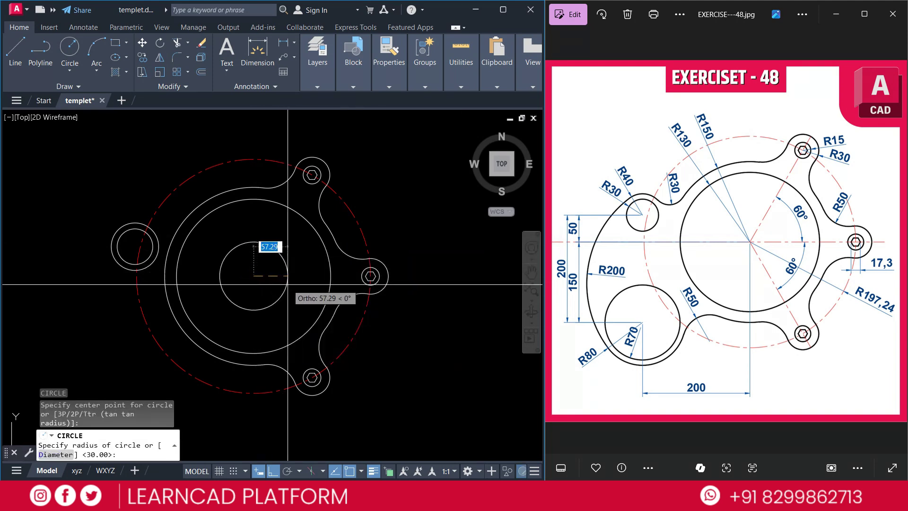
pyautogui.write('80')
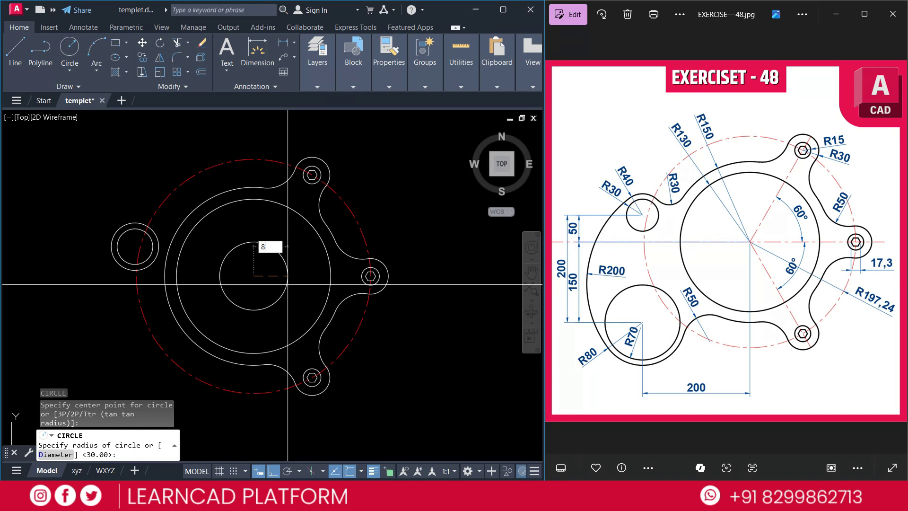
pyautogui.press('Return')
pyautogui.press('Return')
pyautogui.click(253, 276)
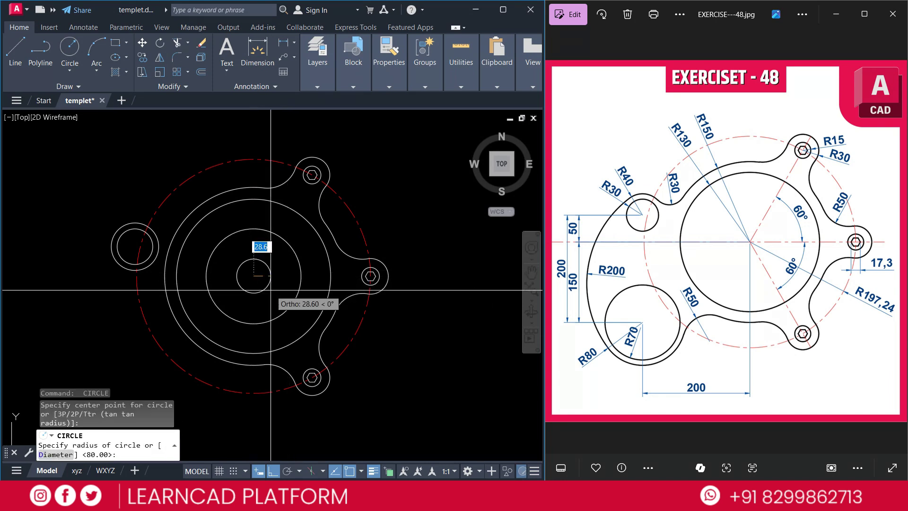
pyautogui.write('7')
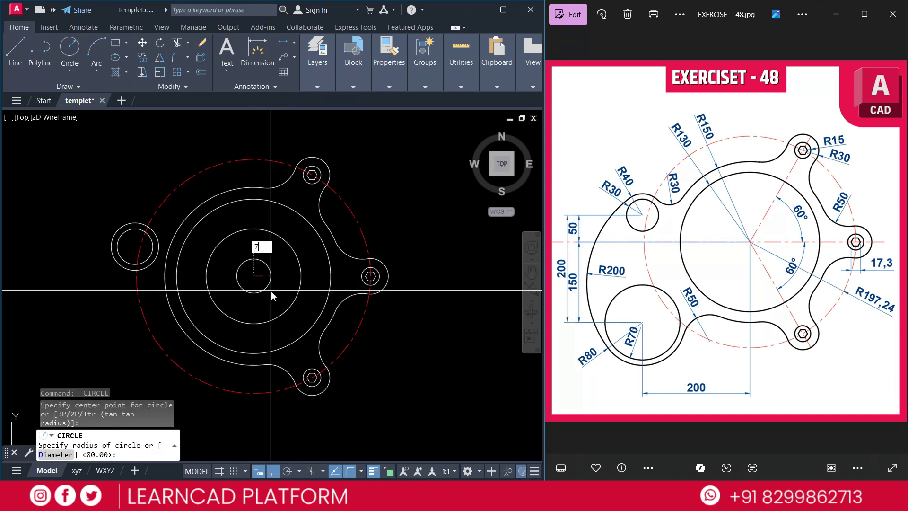
pyautogui.write('0')
pyautogui.press('Return')
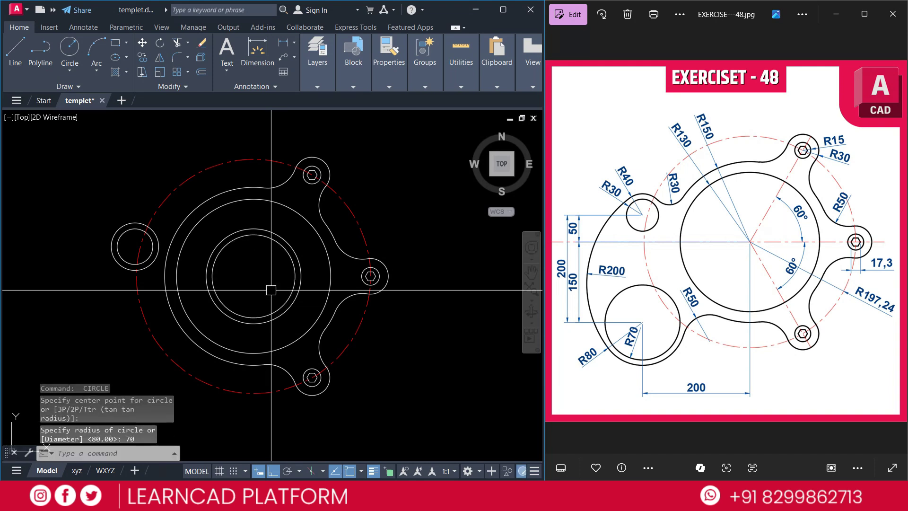
# Step: Window-select the new R80 and R70 circles and move them 200 units left
pyautogui.click(307, 254)
pyautogui.click(249, 266)
pyautogui.write('M')
pyautogui.press('Return')
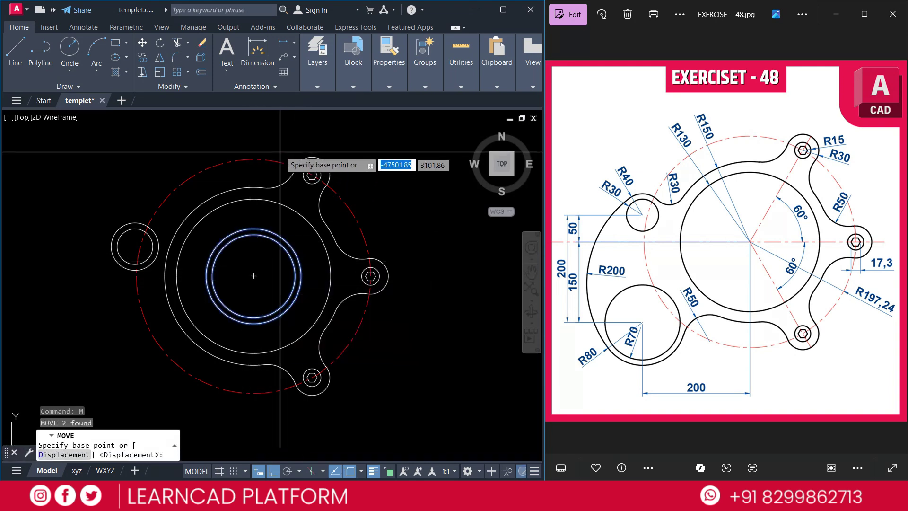
pyautogui.click(275, 133)
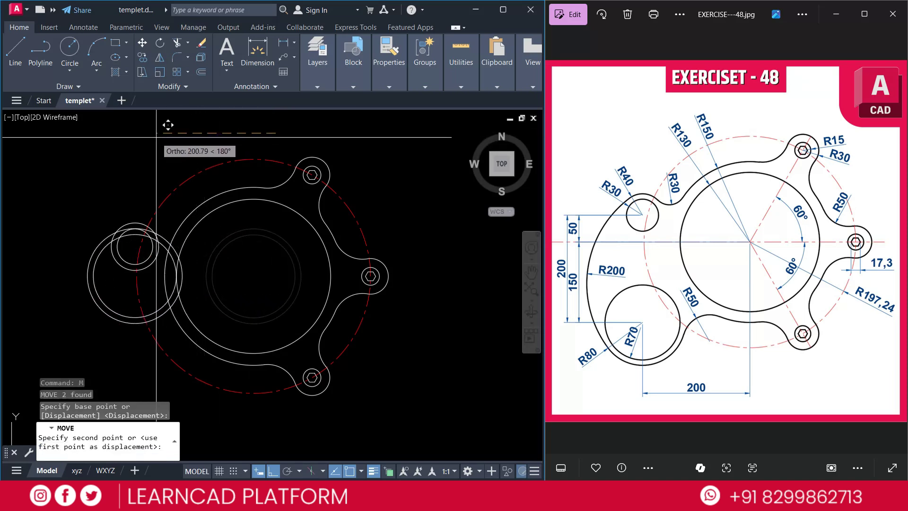
pyautogui.write('200')
pyautogui.press('Return')
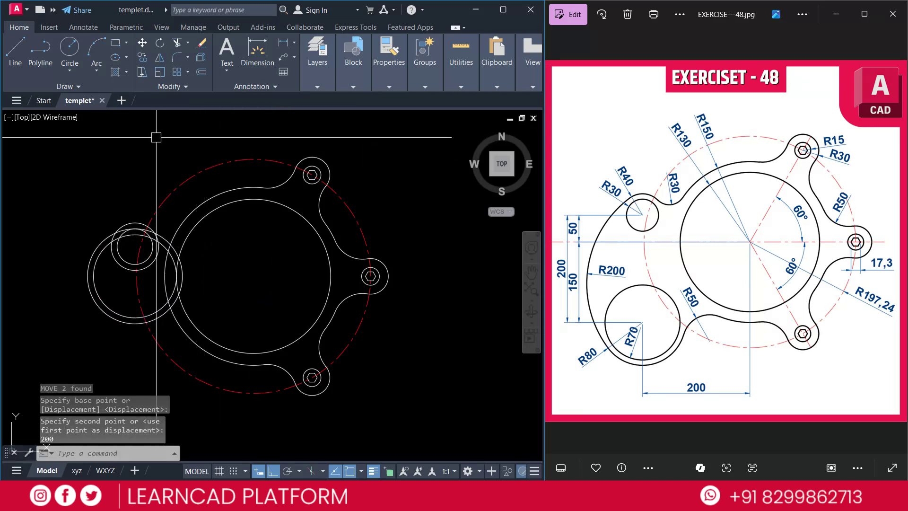
# Step: Move the same circle pair 150 units down, then recentre the view
pyautogui.write('M')
pyautogui.press('Return')
pyautogui.write('P')
pyautogui.press('Return')
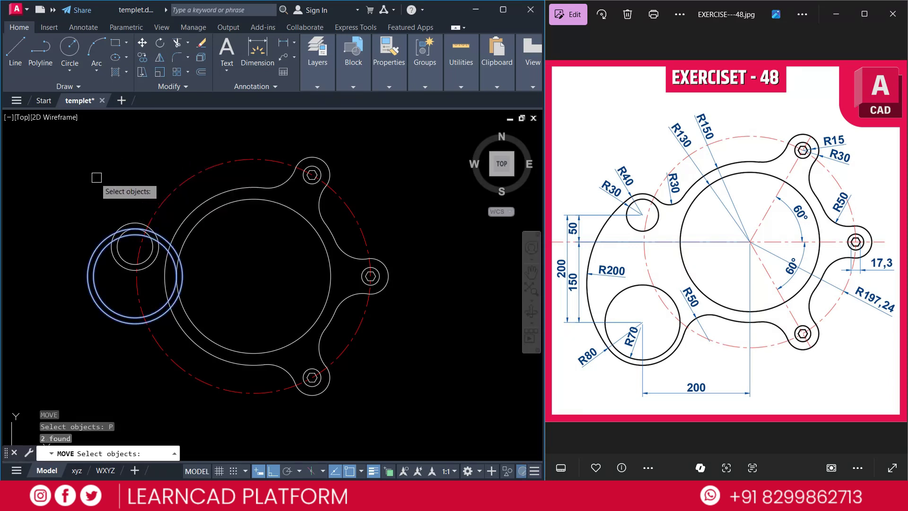
pyautogui.press('Return')
pyautogui.click(47, 181)
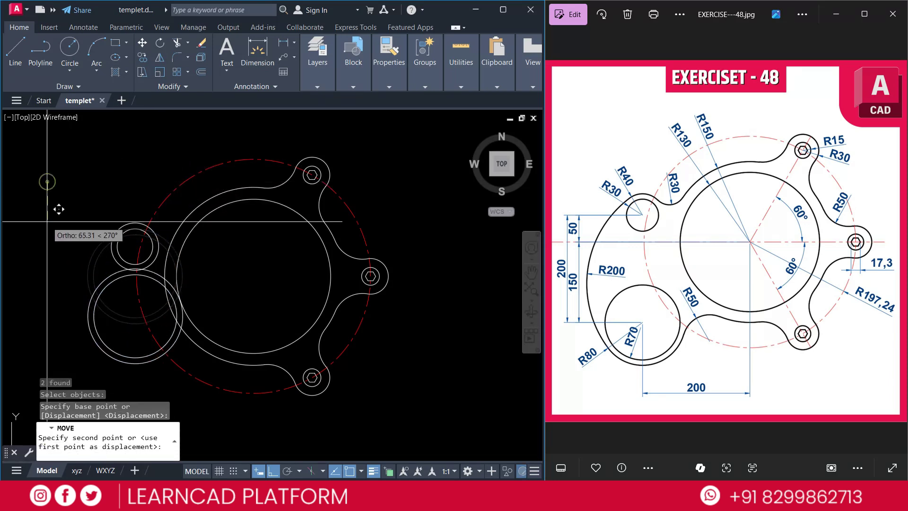
pyautogui.write('150')
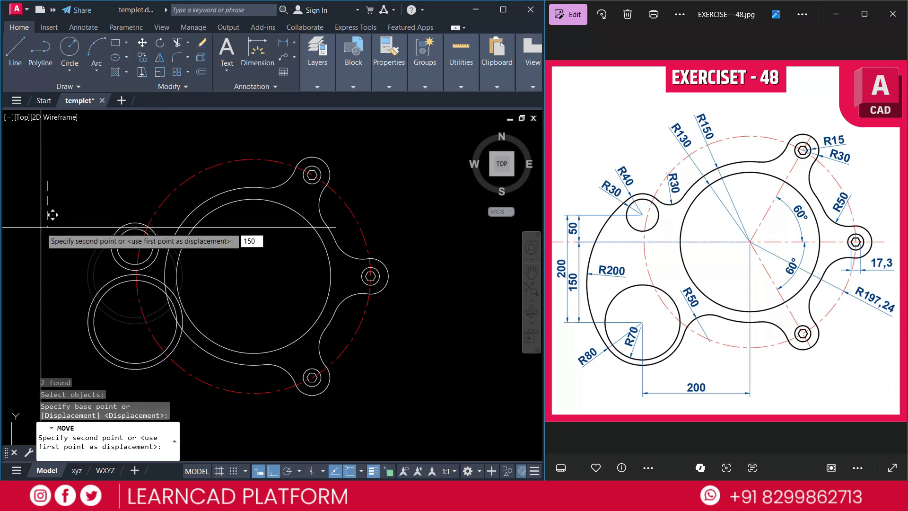
pyautogui.press('Return')
pyautogui.moveTo(254, 225); pyautogui.dragTo(321, 211, button='middle')
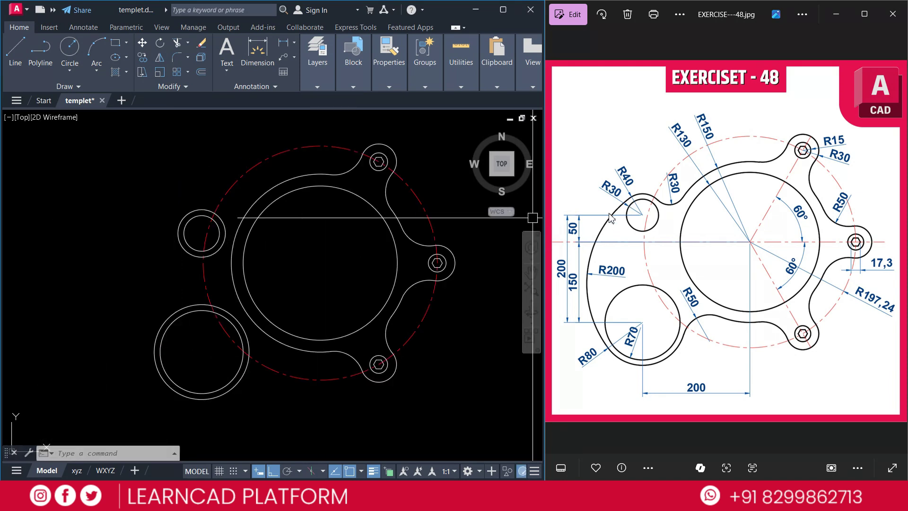
pyautogui.moveTo(628, 203)
pyautogui.mouseDown()
pyautogui.moveTo(588, 315)
pyautogui.moveTo(602, 341)
pyautogui.mouseUp()
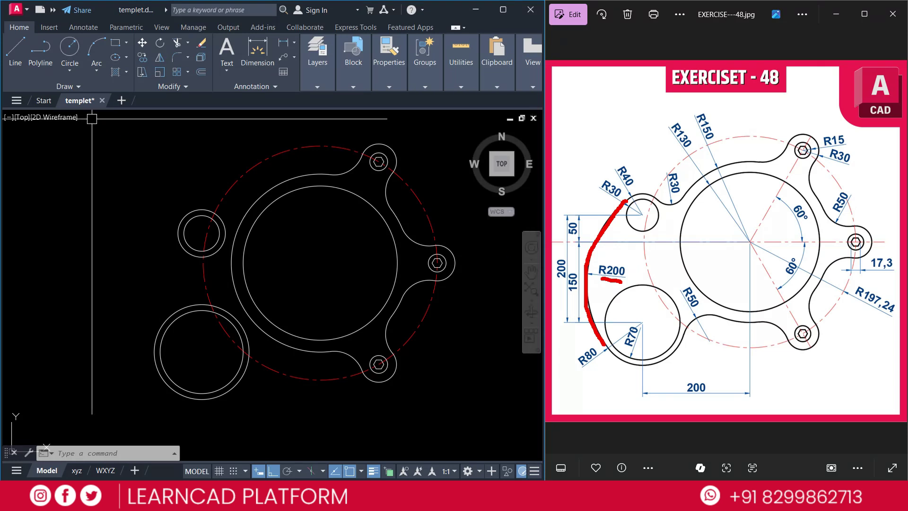
# Step: Draw a Tan, Tan, Radius circle of radius 200 touching the lower-left and upper-left circles
pyautogui.click(69, 71)
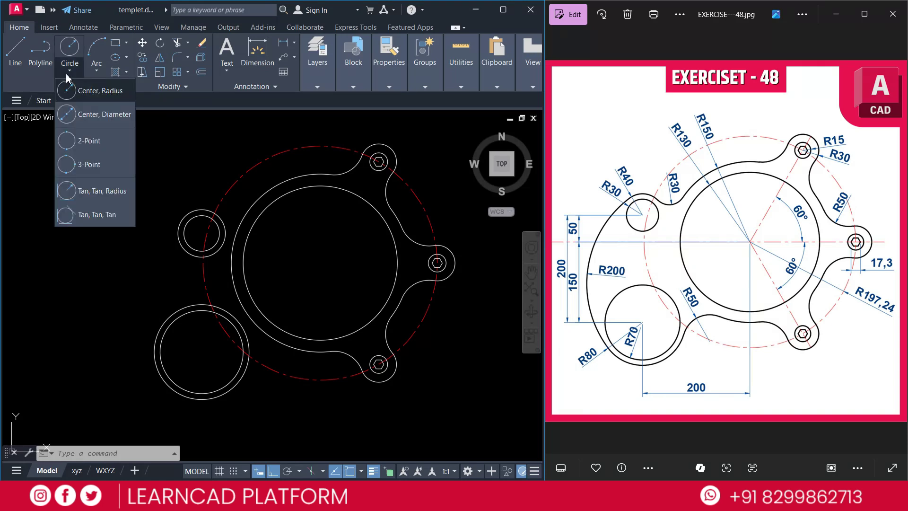
pyautogui.click(105, 191)
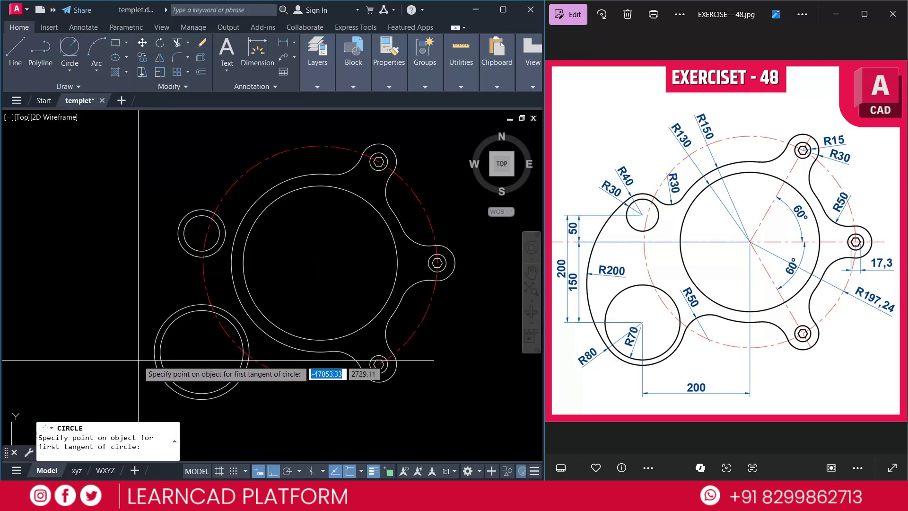
pyautogui.click(156, 364)
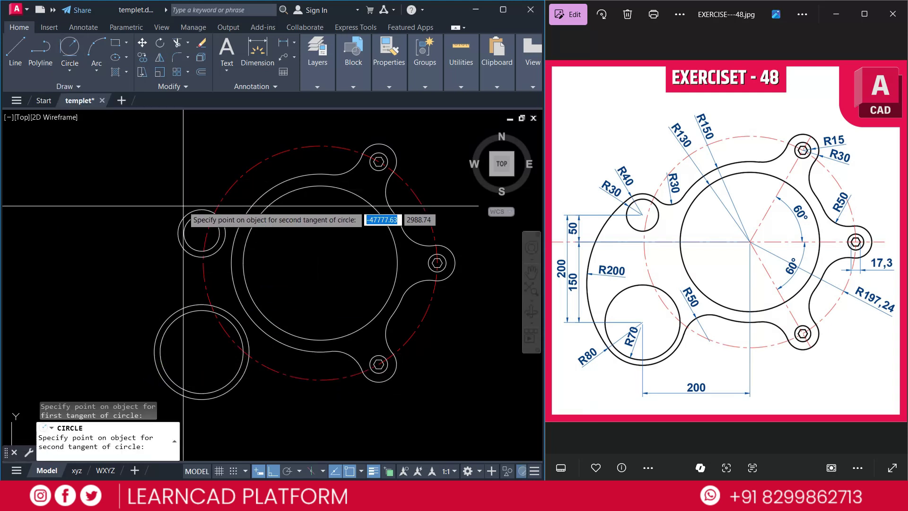
pyautogui.click(198, 210)
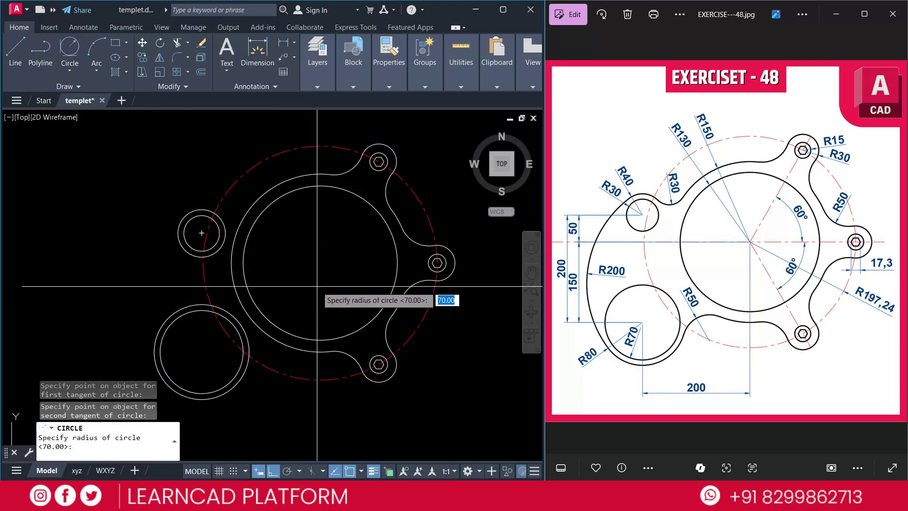
pyautogui.write('200')
pyautogui.press('Return')
pyautogui.press('Escape')
pyautogui.press('Escape')
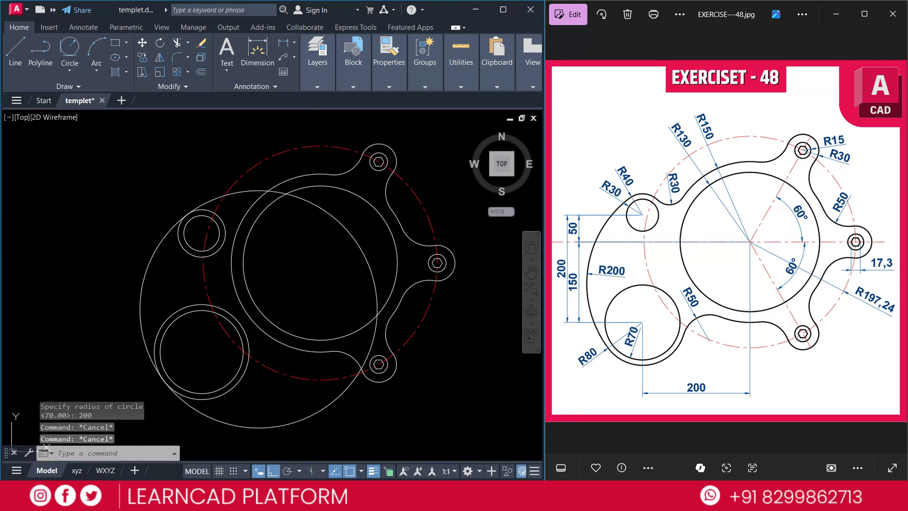
# Step: Start TRIM using the option to pick cutting edges
pyautogui.write('TR')
pyautogui.press('Return')
pyautogui.write('T')
pyautogui.press('Return')
# Step: Use the upper-left R40 and lower-left R80 circles as the trim cutting edges
pyautogui.click(221, 219)
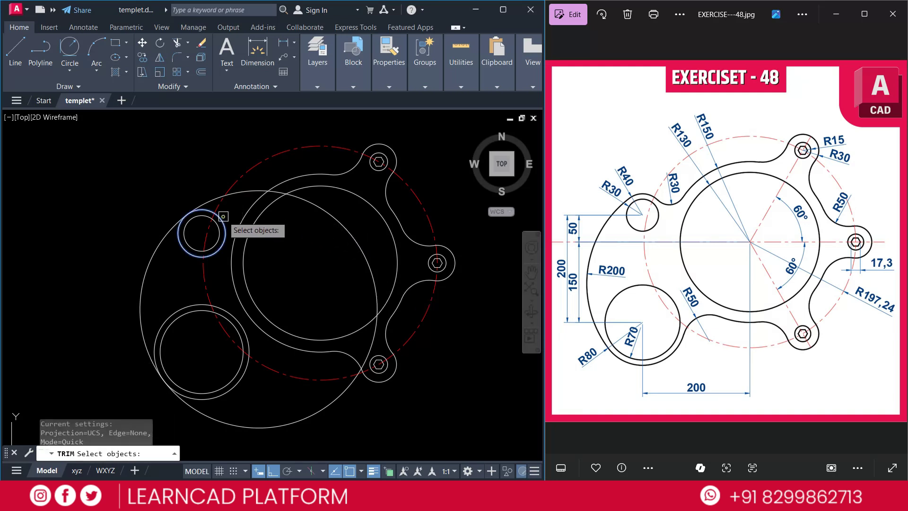
pyautogui.click(246, 380)
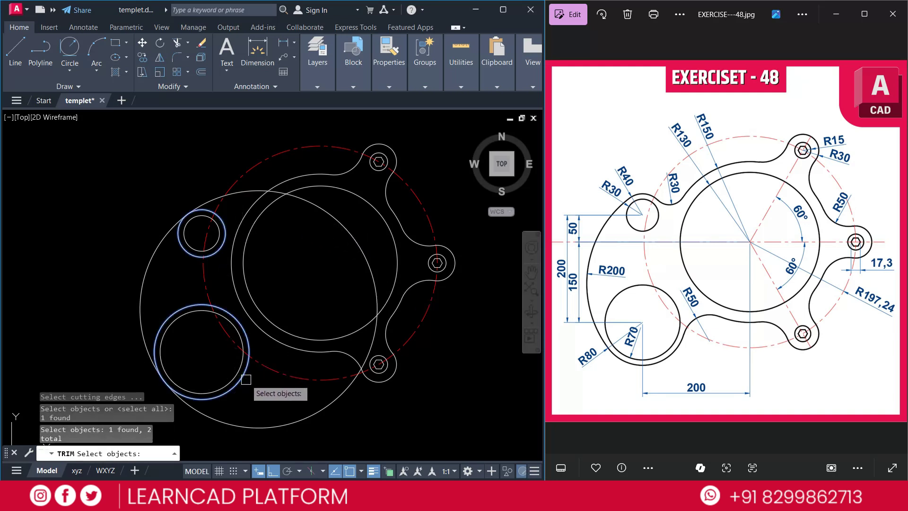
pyautogui.press('Return')
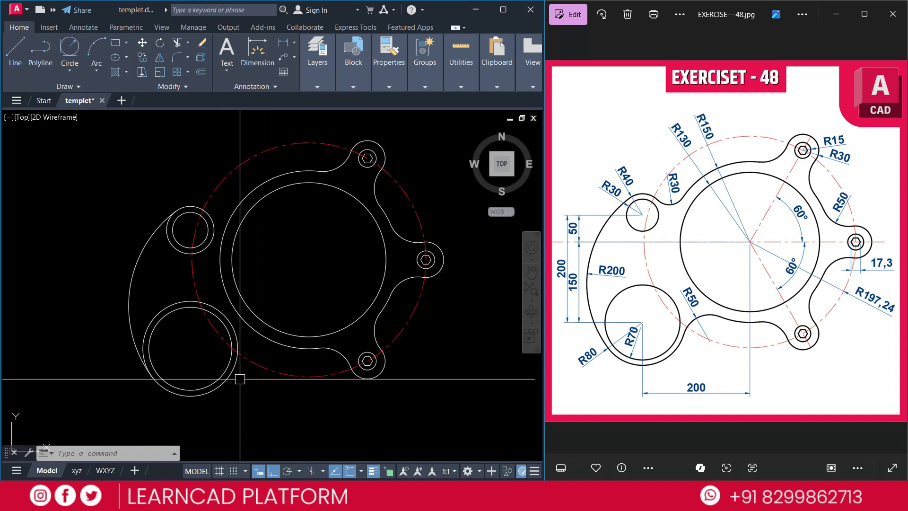
# Step: Fillet the lower-left circle to the central ring at radius 50, then undo it
pyautogui.write('f')
pyautogui.press('Return')
pyautogui.write('R')
pyautogui.press('Return')
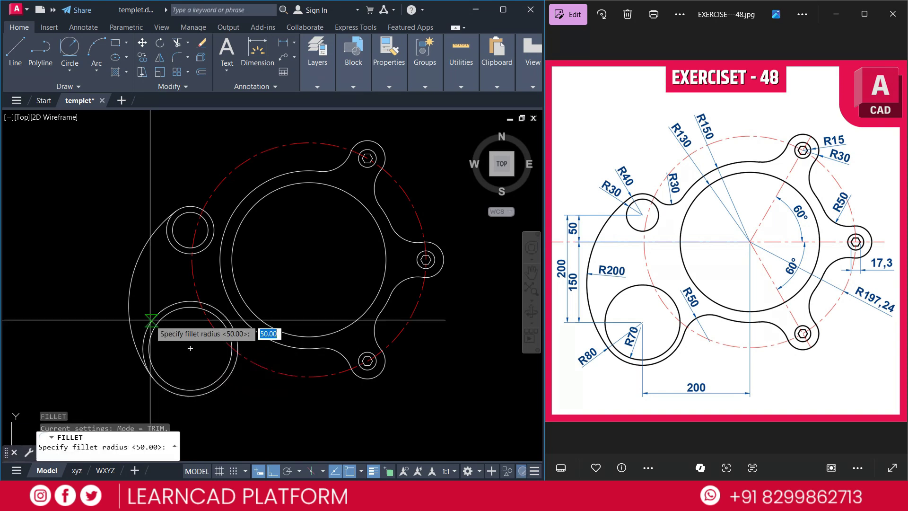
pyautogui.press('Return')
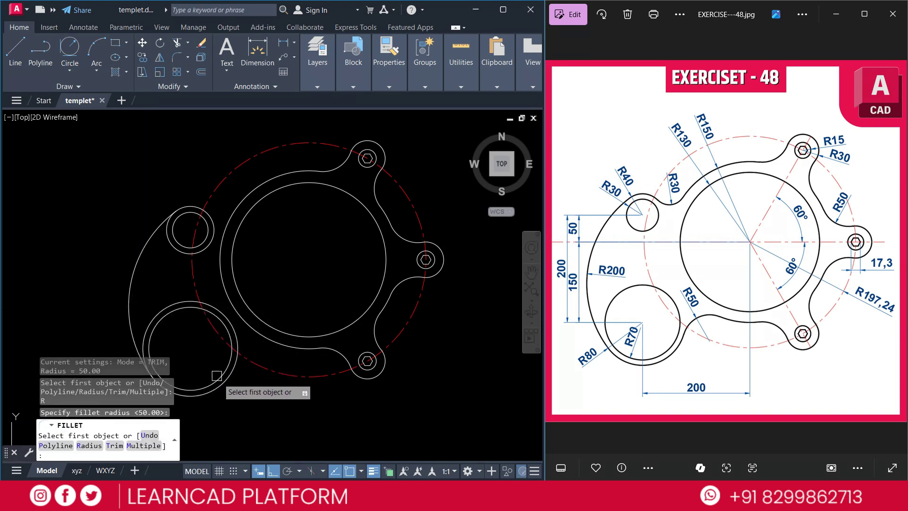
pyautogui.click(229, 375)
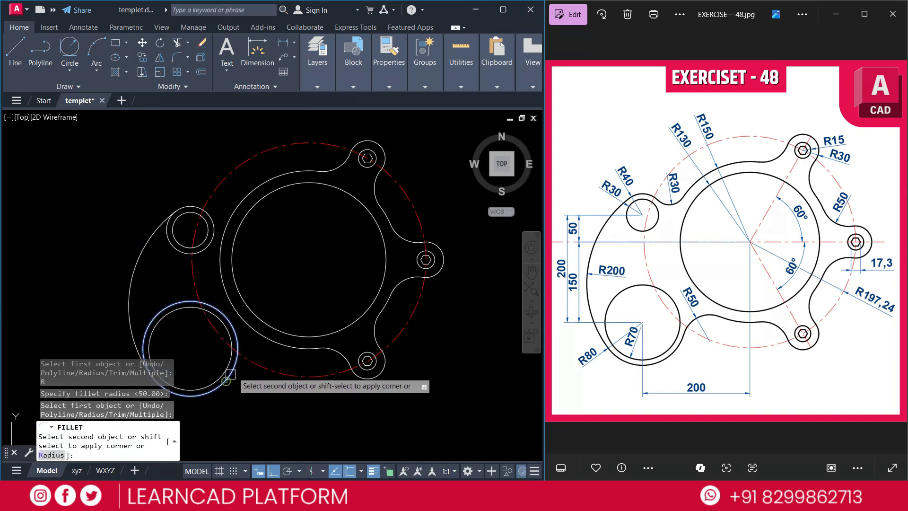
pyautogui.click(277, 347)
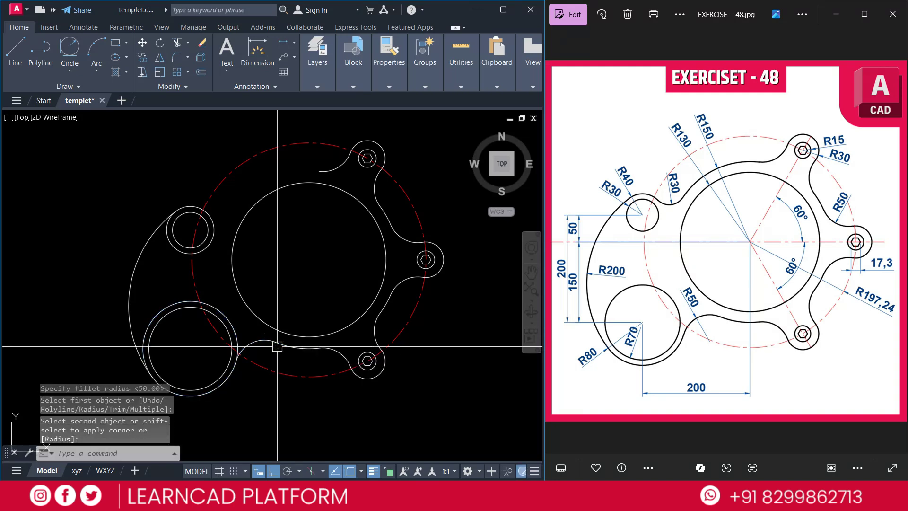
pyautogui.click(243, 356)
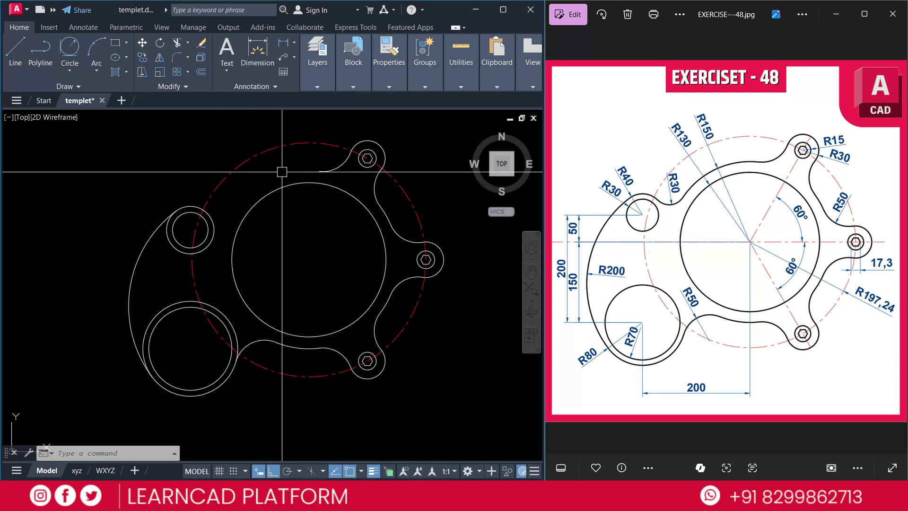
pyautogui.hotkey('ctrl', 'z')
# Step: Fillet the bottom-left circle to the ring with radius 50 in No trim mode
pyautogui.write('f')
pyautogui.press('Return')
pyautogui.write('r')
pyautogui.press('Return')
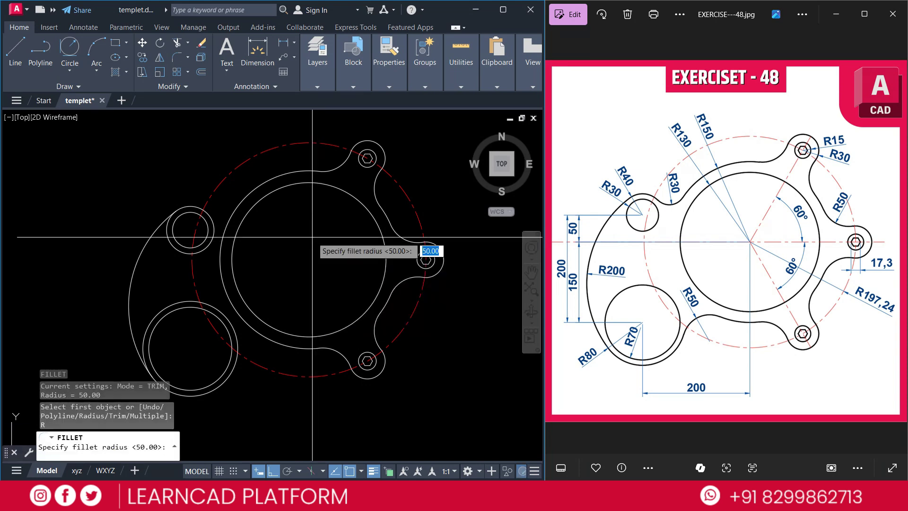
pyautogui.write('50')
pyautogui.press('Return')
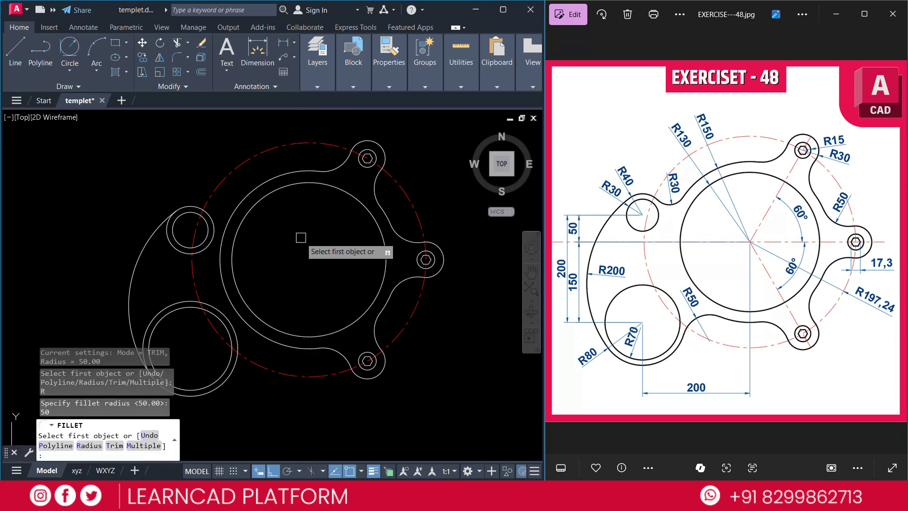
pyautogui.write('T')
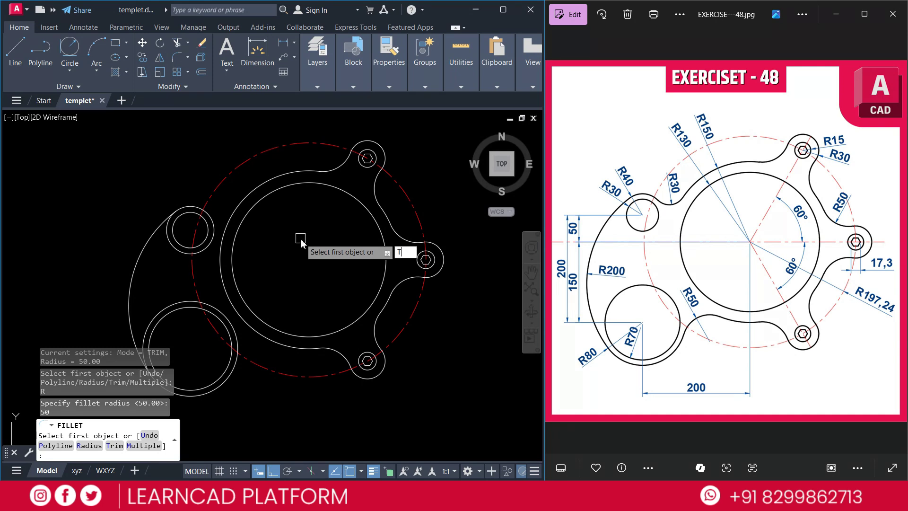
pyautogui.press('Return')
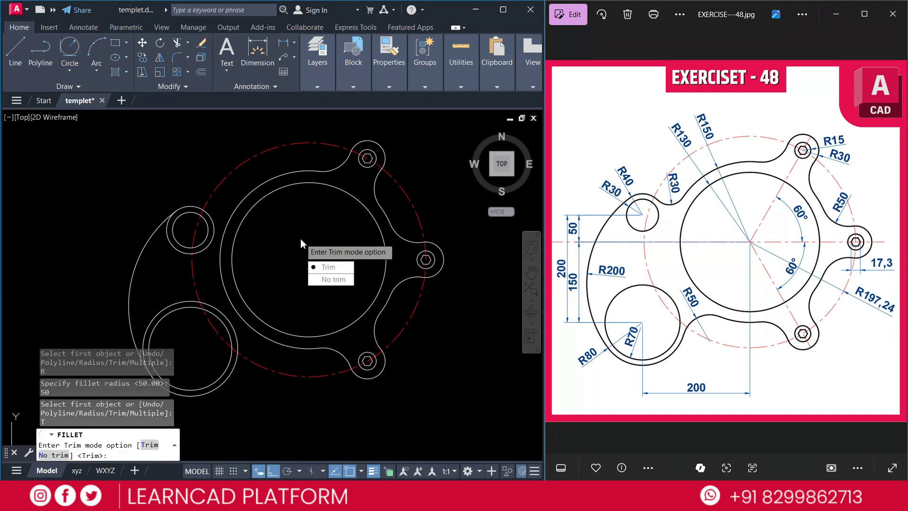
pyautogui.click(330, 279)
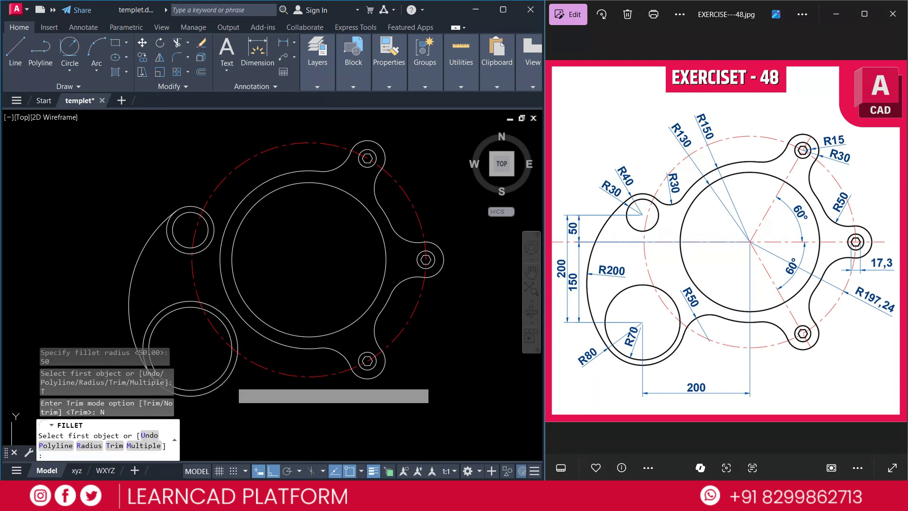
pyautogui.click(236, 352)
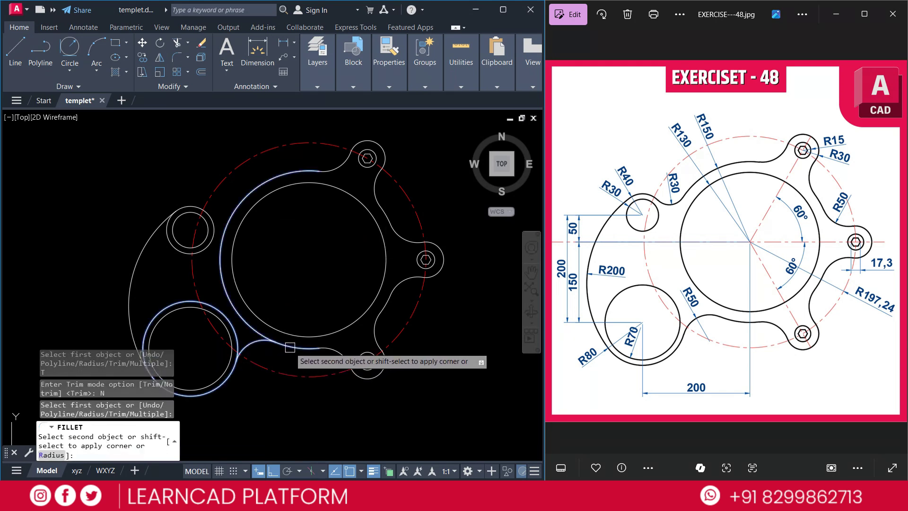
pyautogui.click(290, 347)
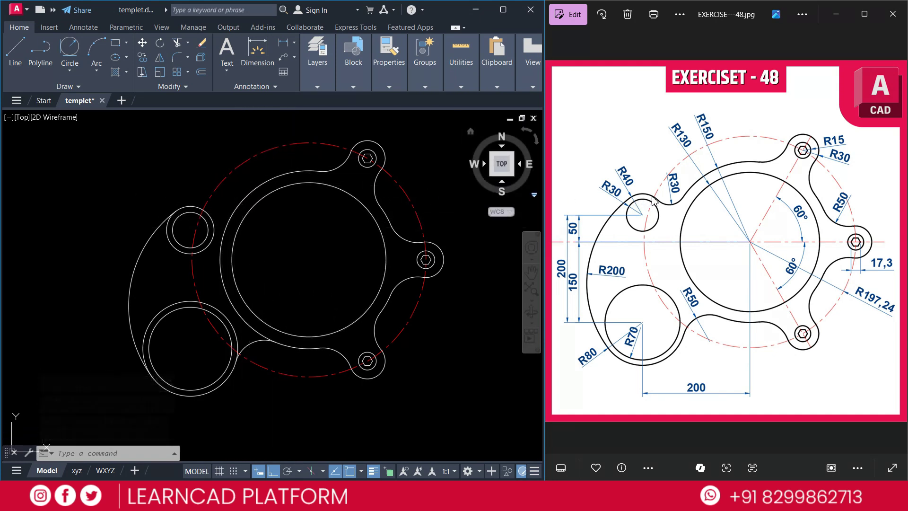
# Step: Check the R40 arc on the reference and begin another fillet
pyautogui.moveTo(648, 195); pyautogui.dragTo(674, 206)
pyautogui.write('f')
pyautogui.press('Return')
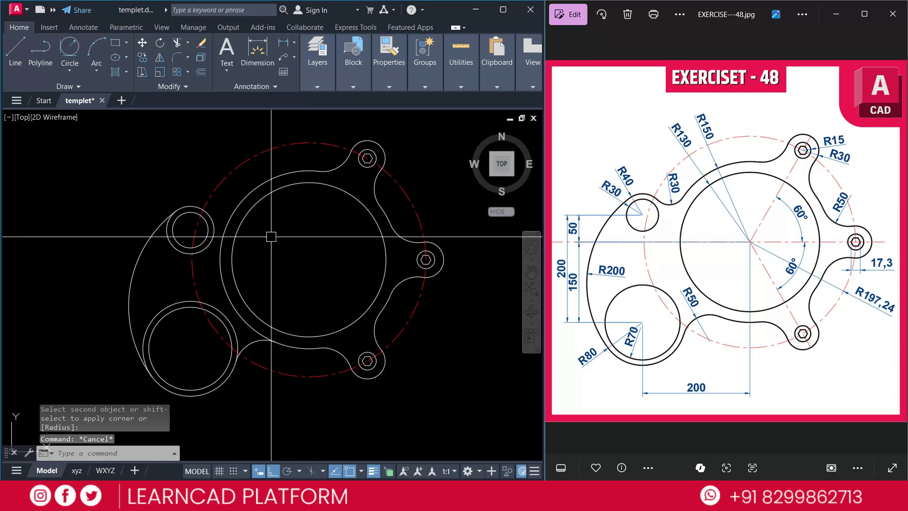
# Step: Set the fillet radius to 30, pick the upper-left circle, then cancel
pyautogui.write('r')
pyautogui.press('Return')
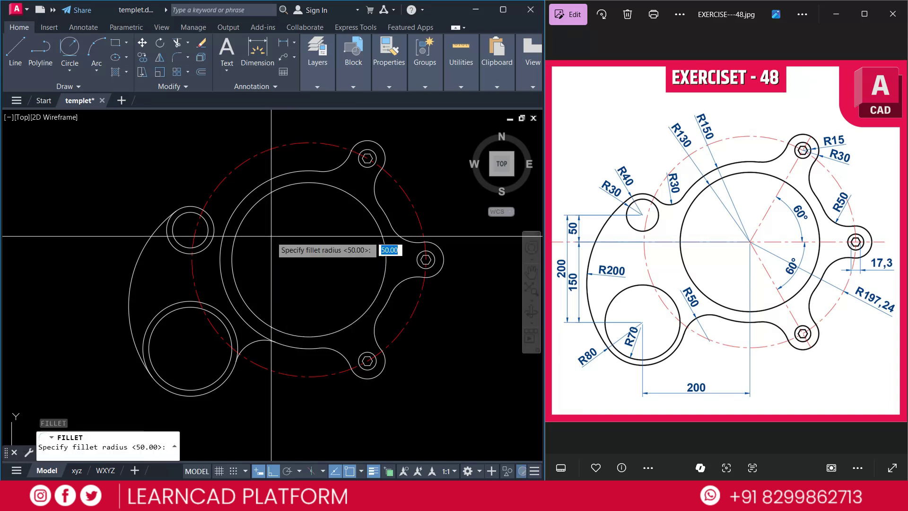
pyautogui.write('30')
pyautogui.press('Return')
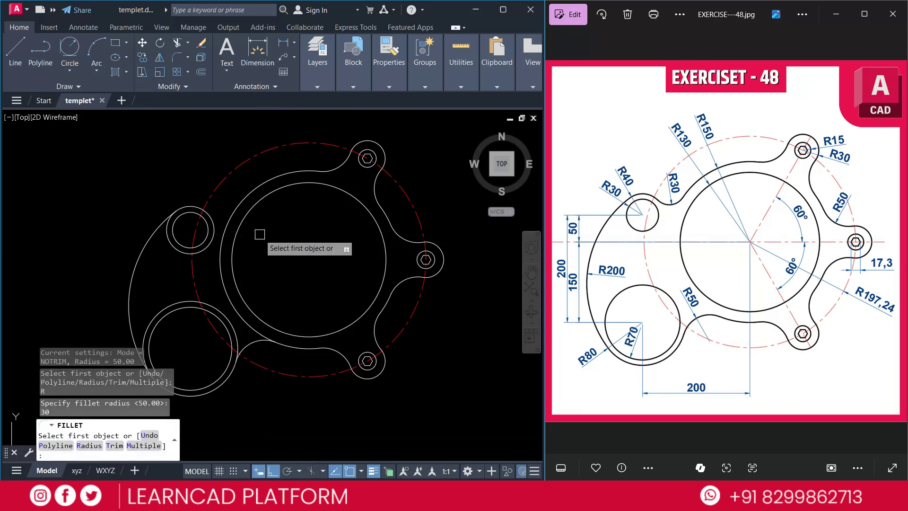
pyautogui.click(193, 203)
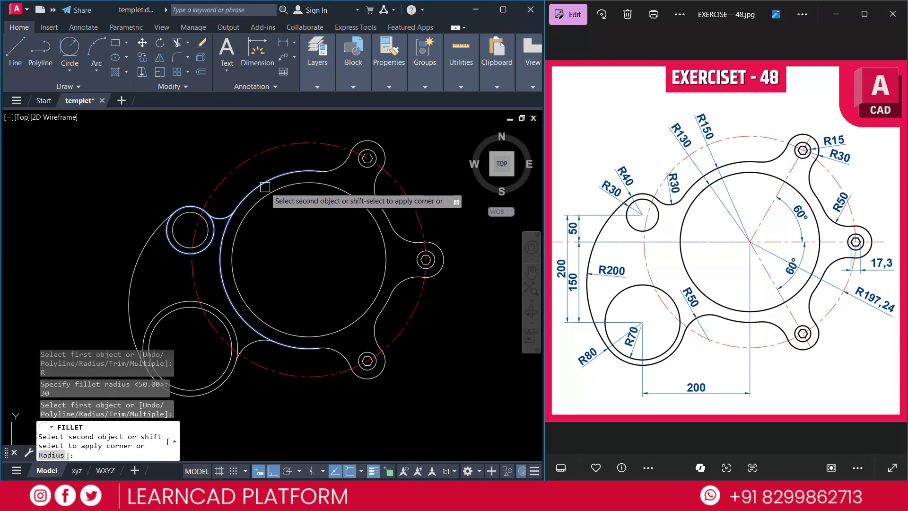
pyautogui.press('Escape')
pyautogui.press('Escape')
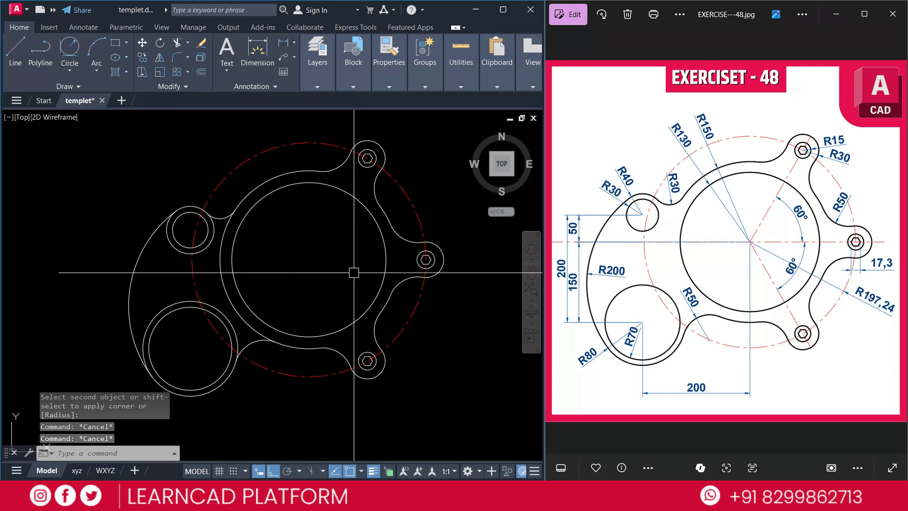
# Step: Trim the leftover arcs near the lower-left, upper-left and central circles
pyautogui.write('tr')
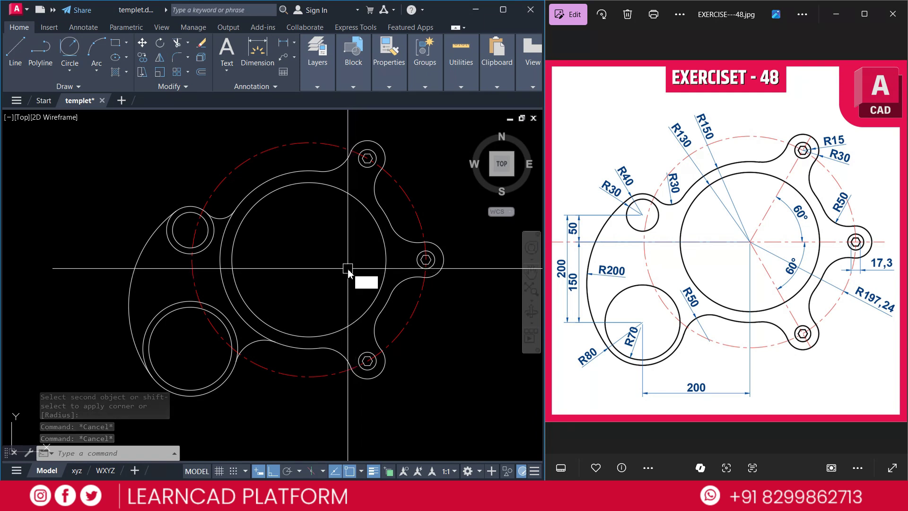
pyautogui.press('Return')
pyautogui.click(164, 303)
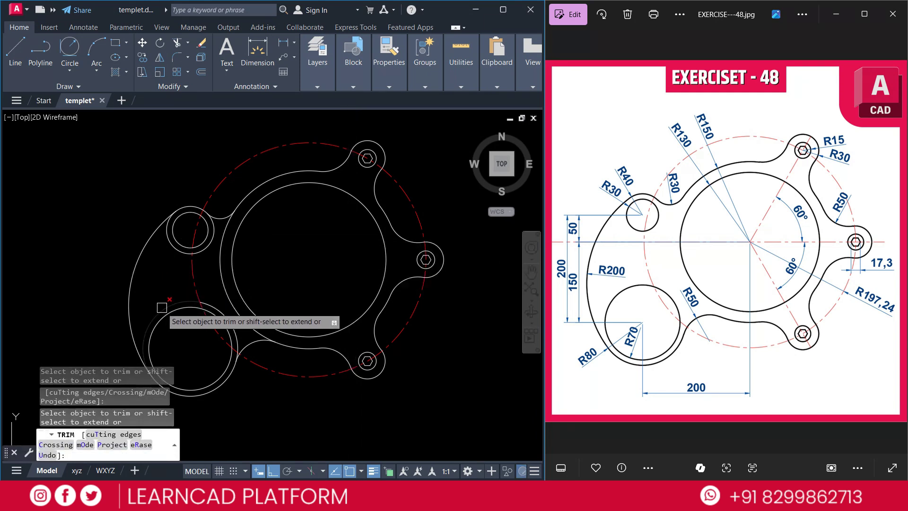
pyautogui.click(170, 247)
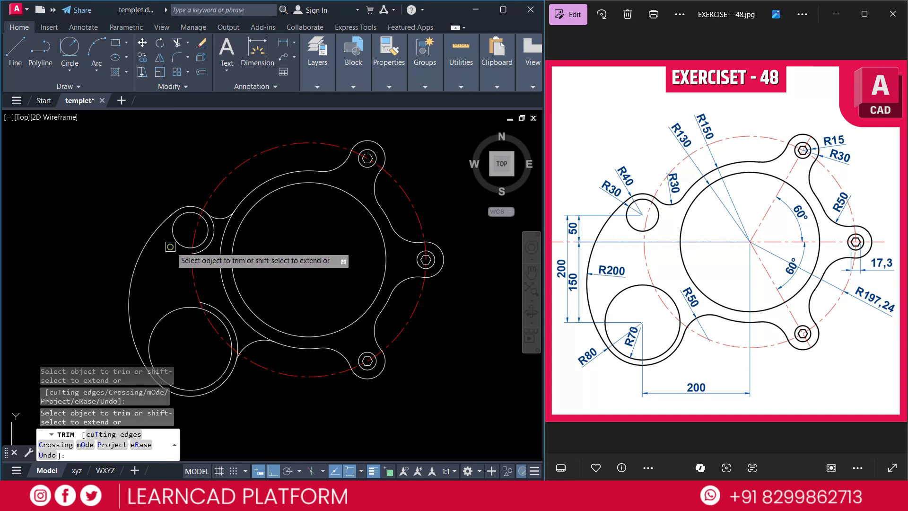
pyautogui.click(208, 246)
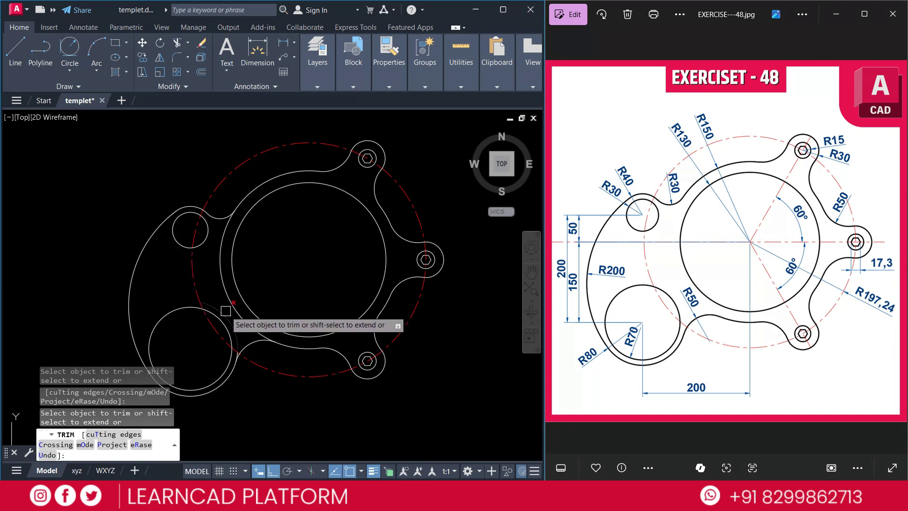
pyautogui.click(224, 279)
pyautogui.press('Escape')
pyautogui.press('Escape')
pyautogui.press('Escape')
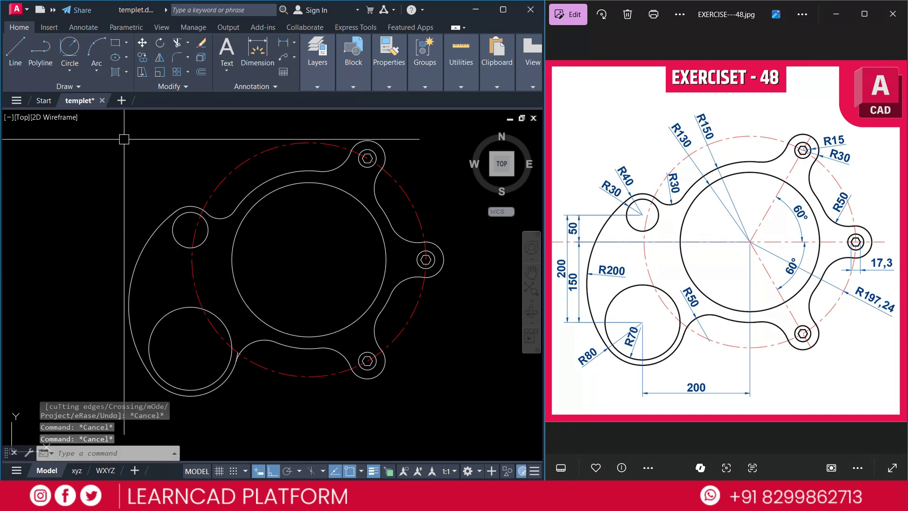
pyautogui.click(101, 126)
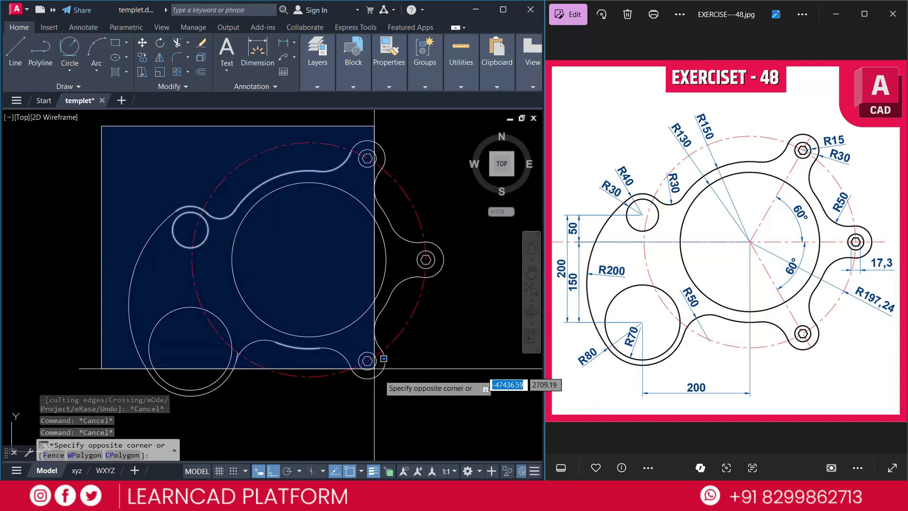
# Step: Give everything except the dashed red circle a heavier lineweight
pyautogui.click(447, 415)
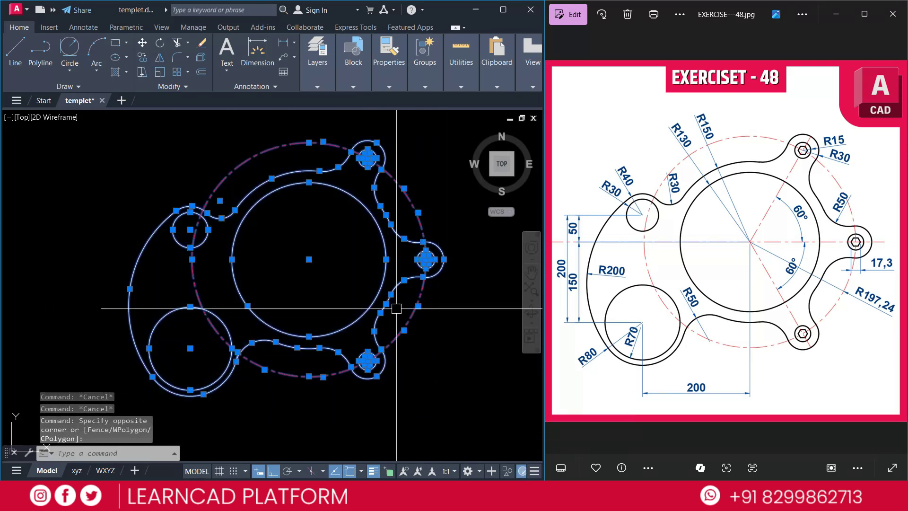
pyautogui.keyDown('shift'); pyautogui.click(408, 202); pyautogui.keyUp('shift')
pyautogui.click(389, 62)
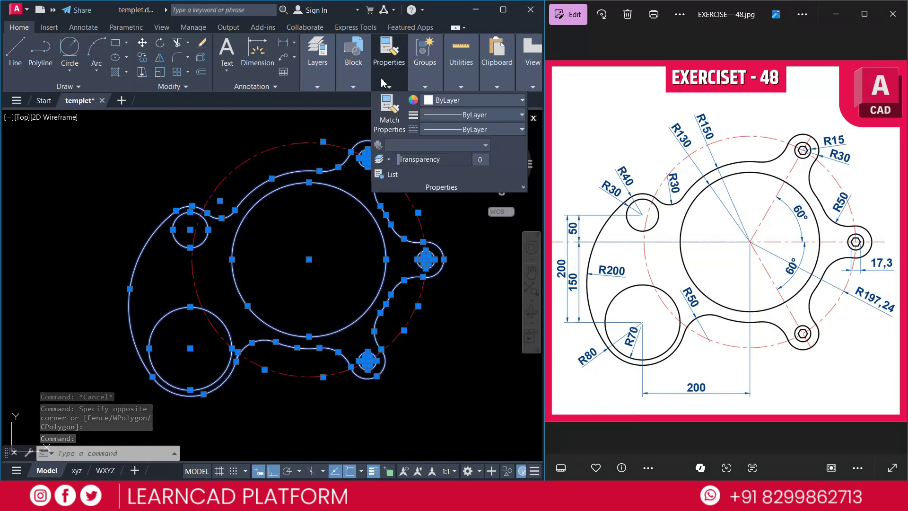
pyautogui.click(453, 118)
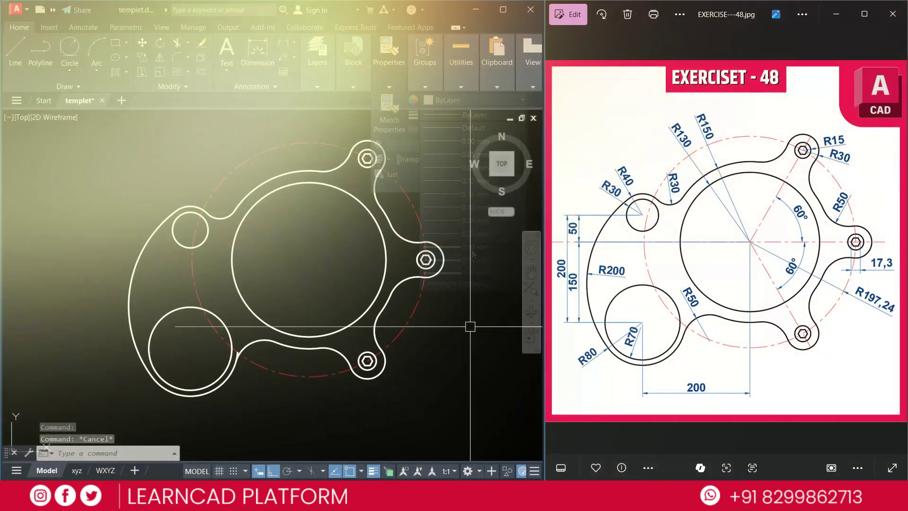
pyautogui.press('Escape')
pyautogui.press('Escape')
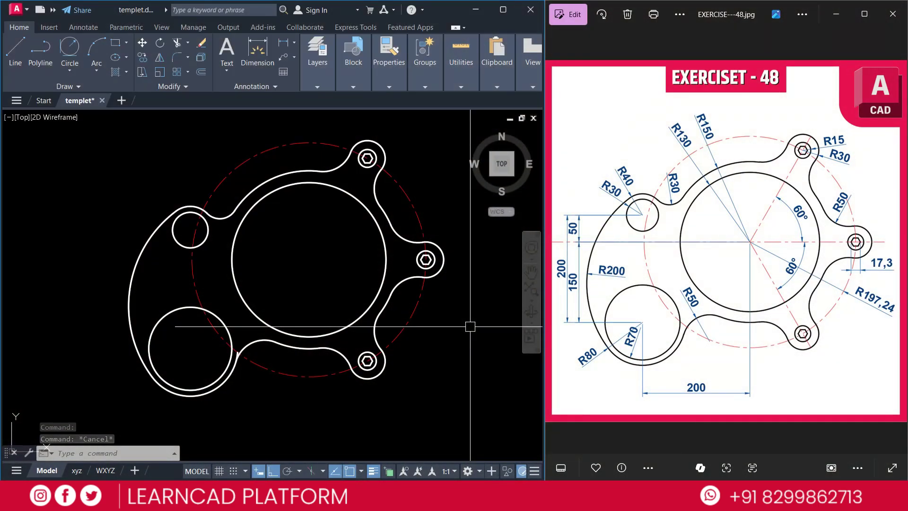